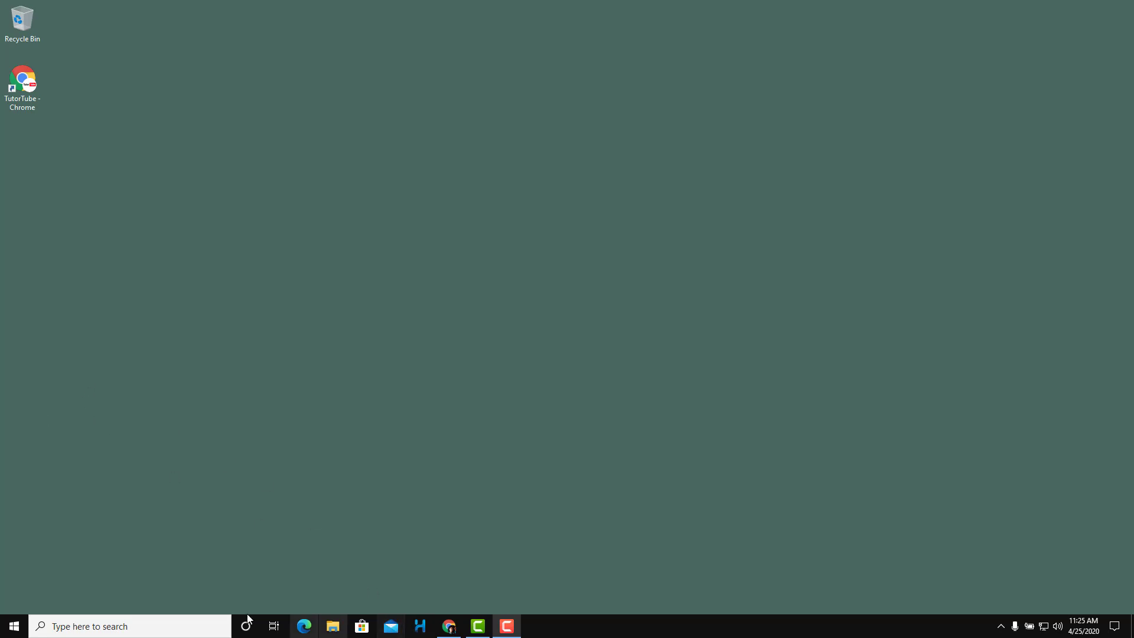
Launch Mail from the Start menu's M apps, bringing up the Outlook Focused inbox
click(14, 626)
scroll(73, 407, down, 15)
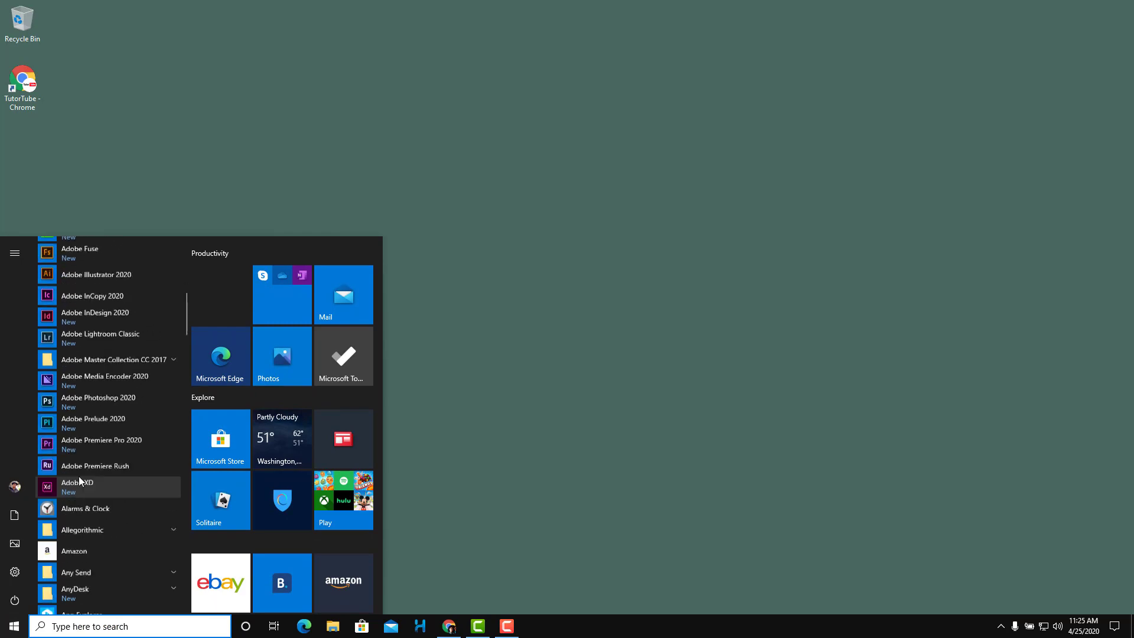
scroll(73, 409, down, 10)
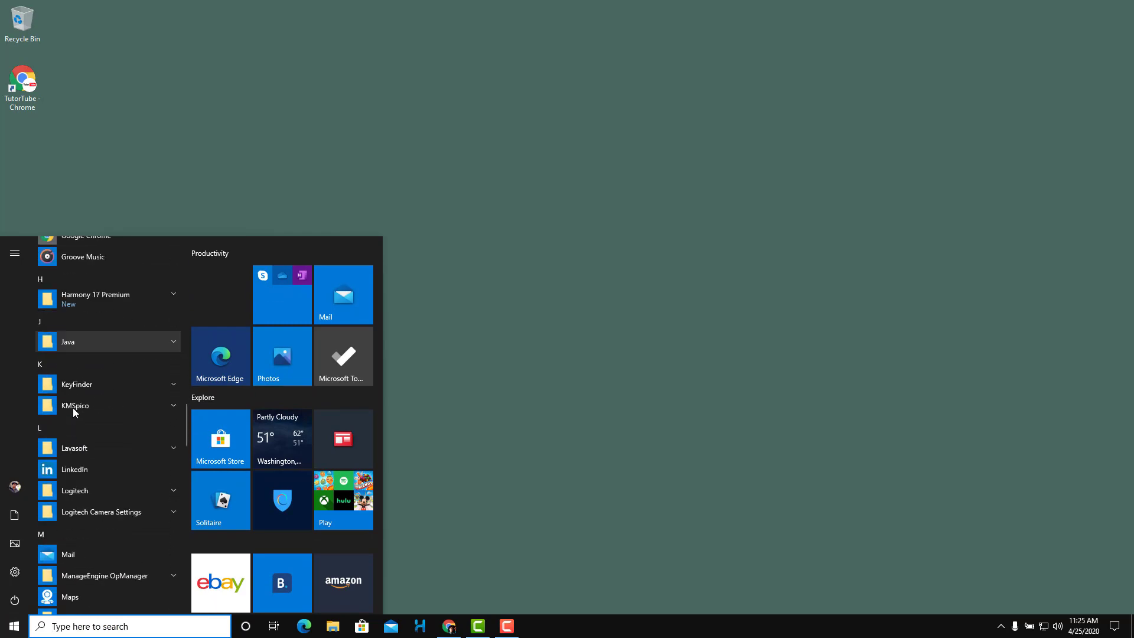
scroll(73, 411, up, 2)
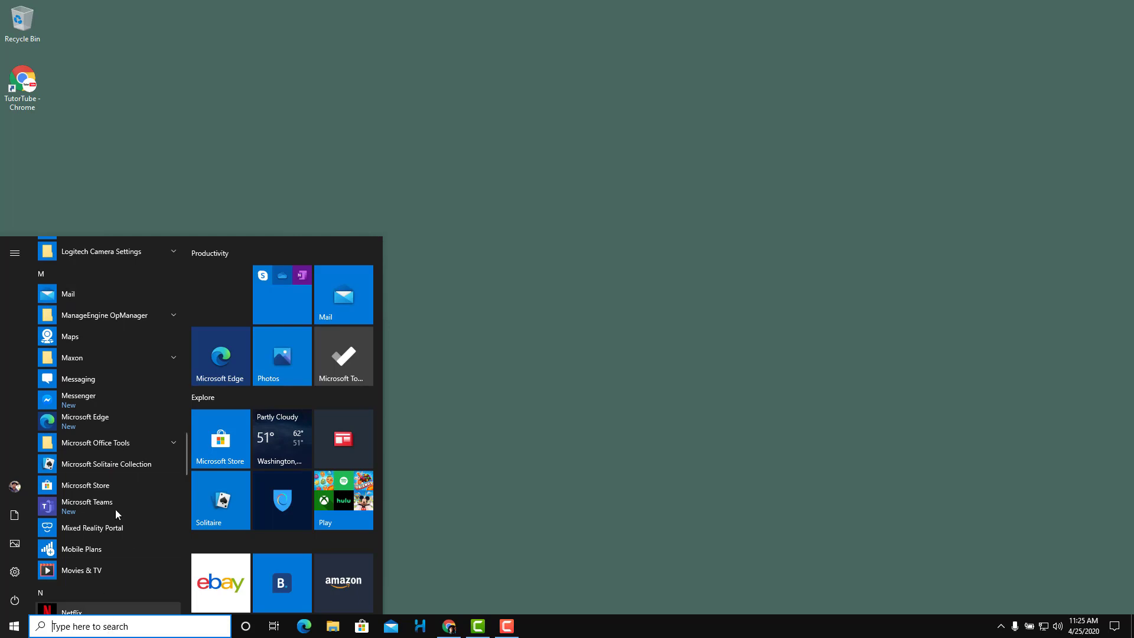
click(100, 295)
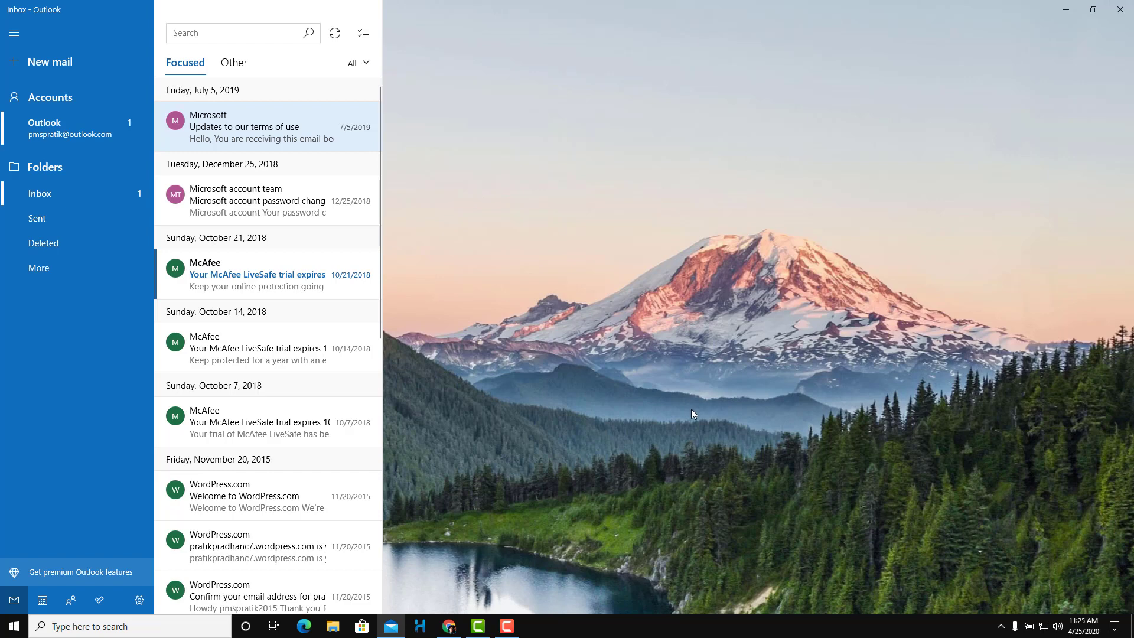
Go to Settings > Manage accounts and choose Add account to list the account types
click(139, 600)
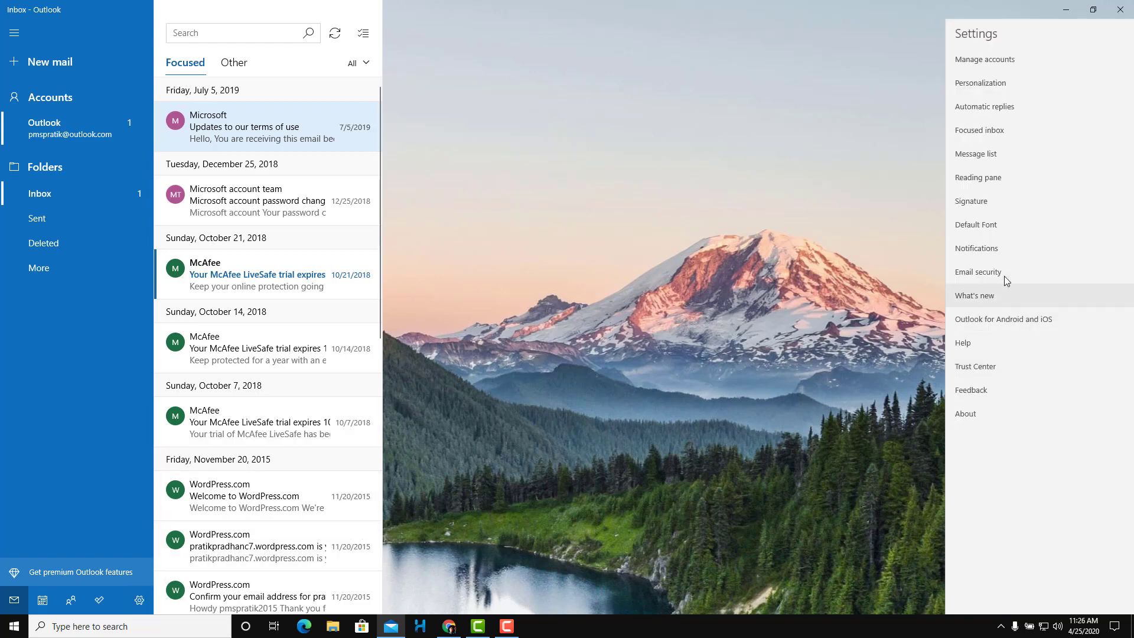
click(1006, 58)
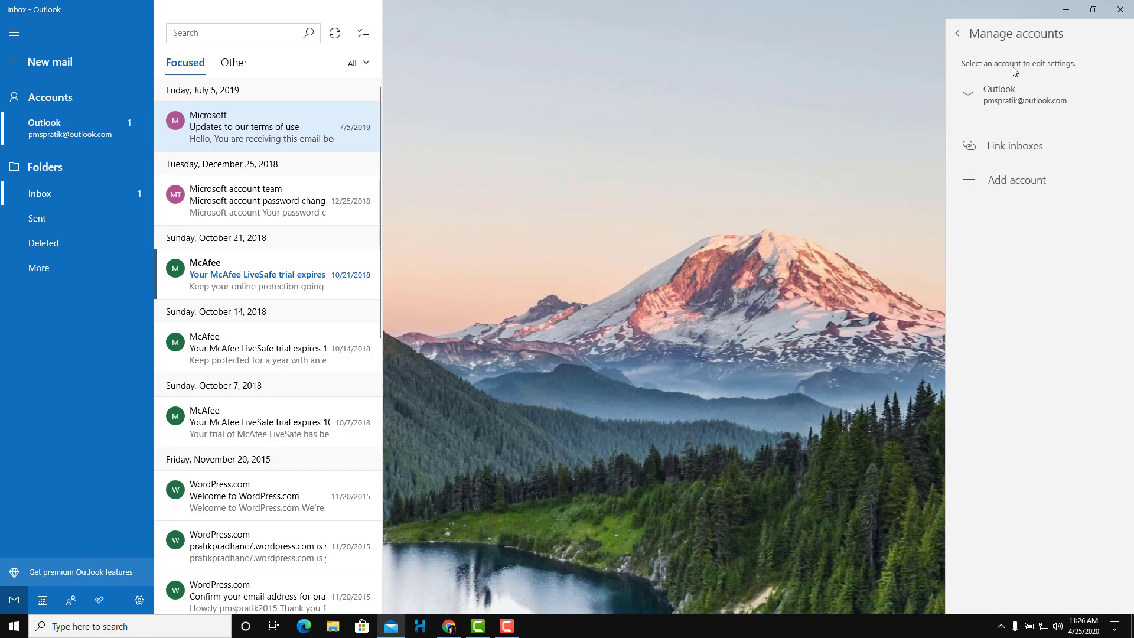
click(1010, 184)
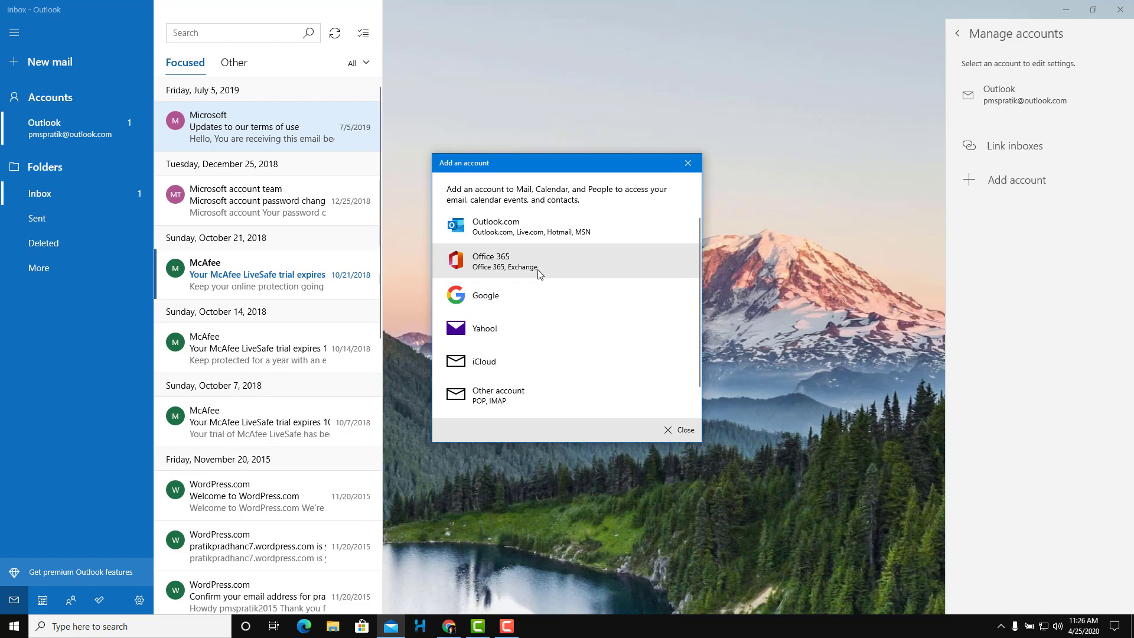
Sign in to a second Outlook.com account with its e-mail address and password
click(522, 237)
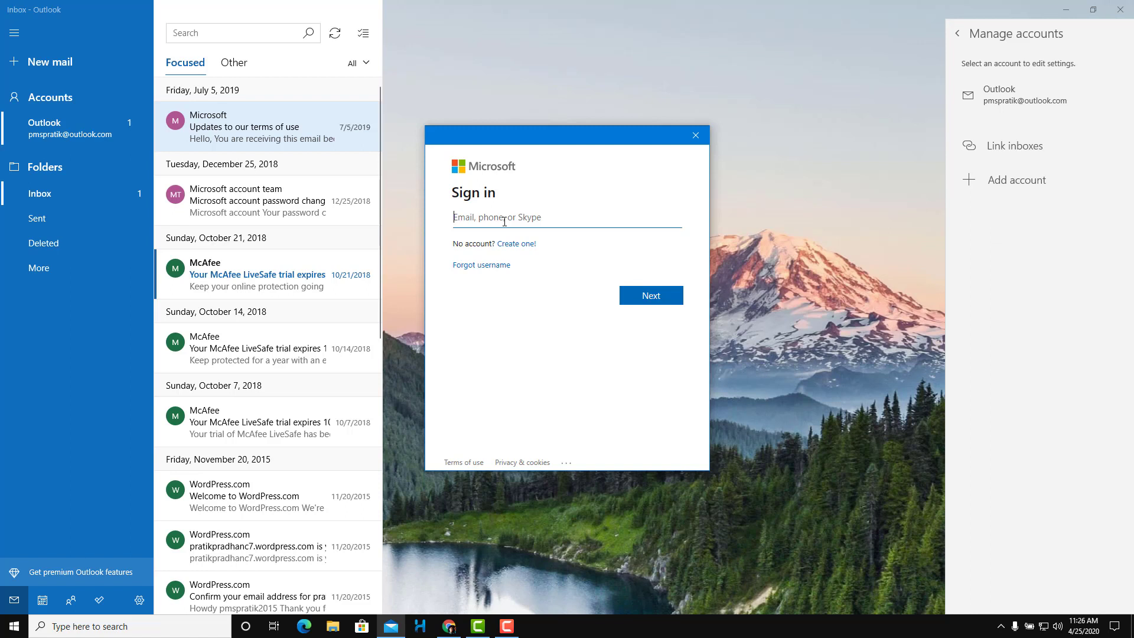
click(651, 300)
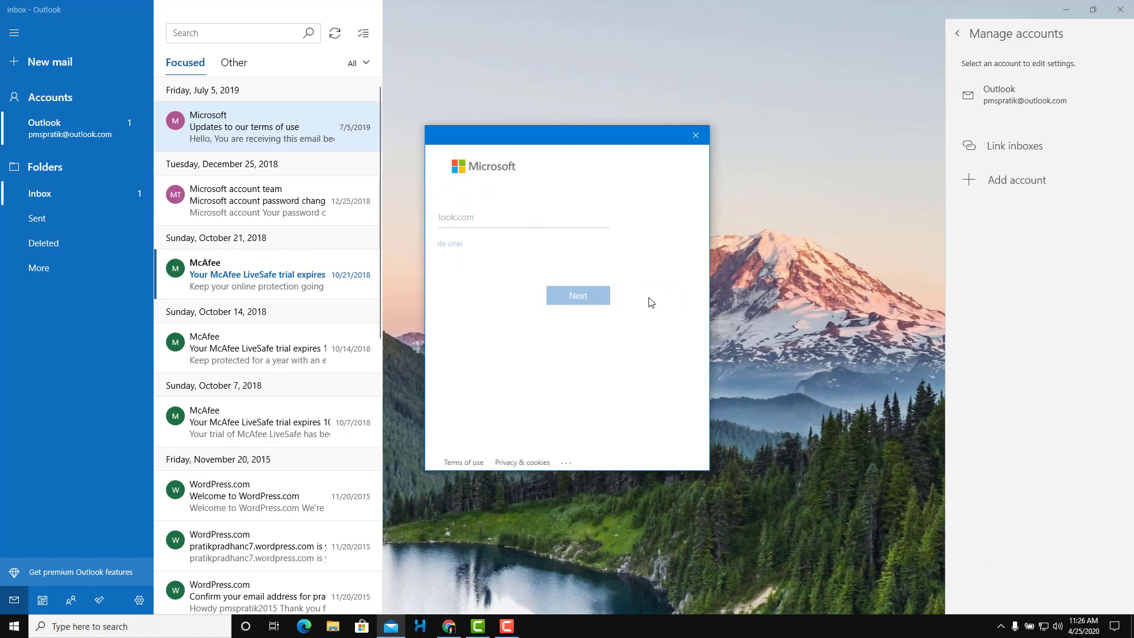
text(*********)
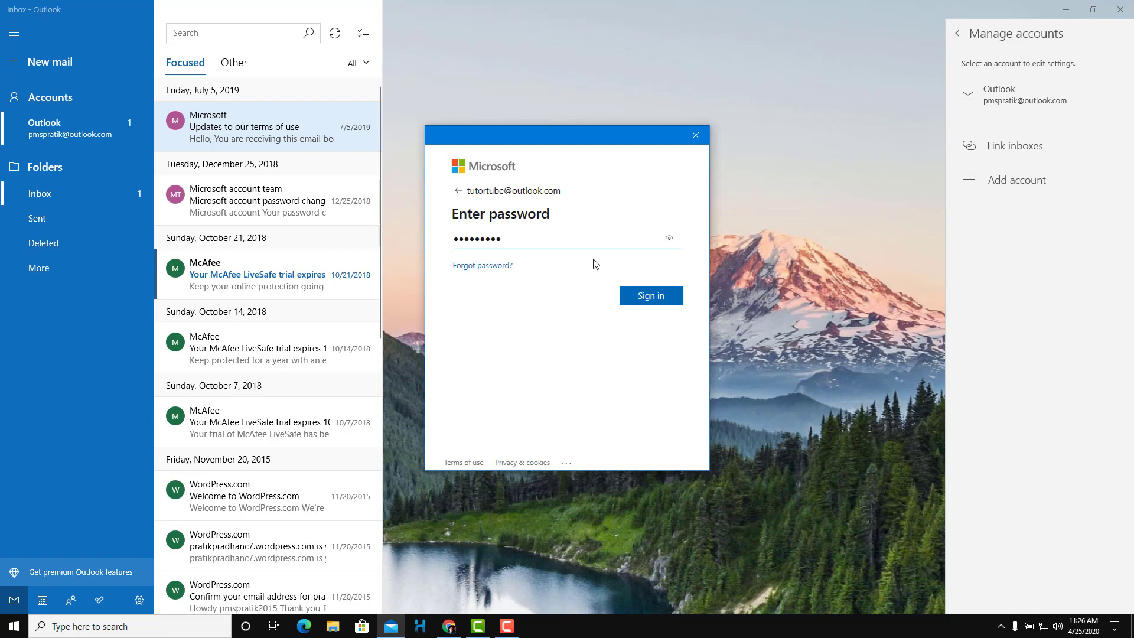
click(650, 306)
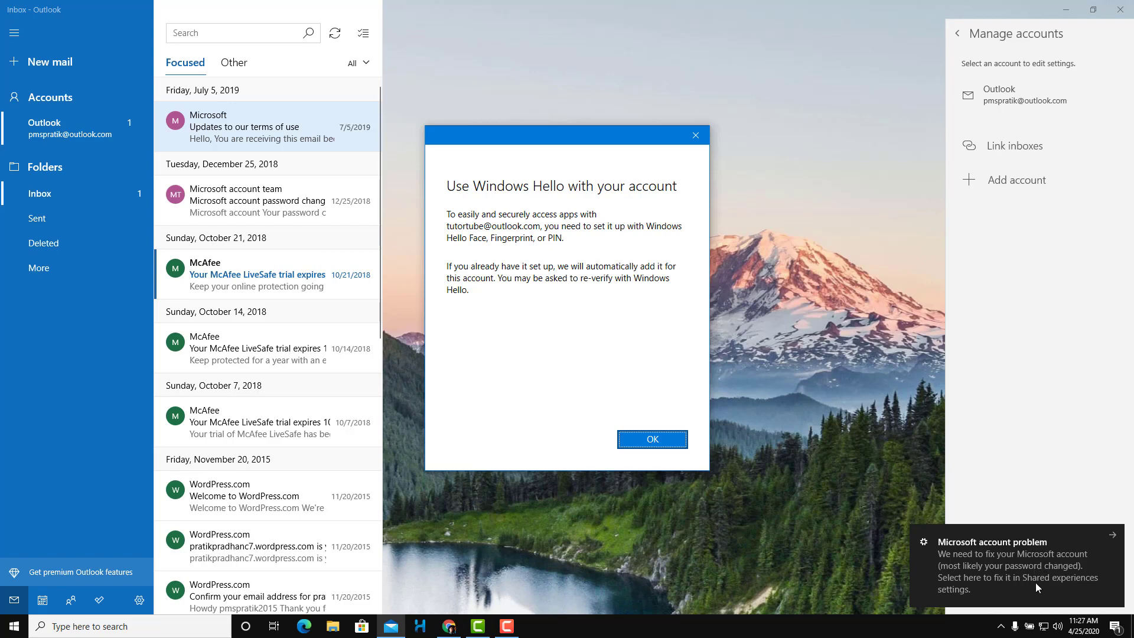
Dismiss the account notice, verify with the Windows Hello PIN, and close the All done dialog
click(1113, 535)
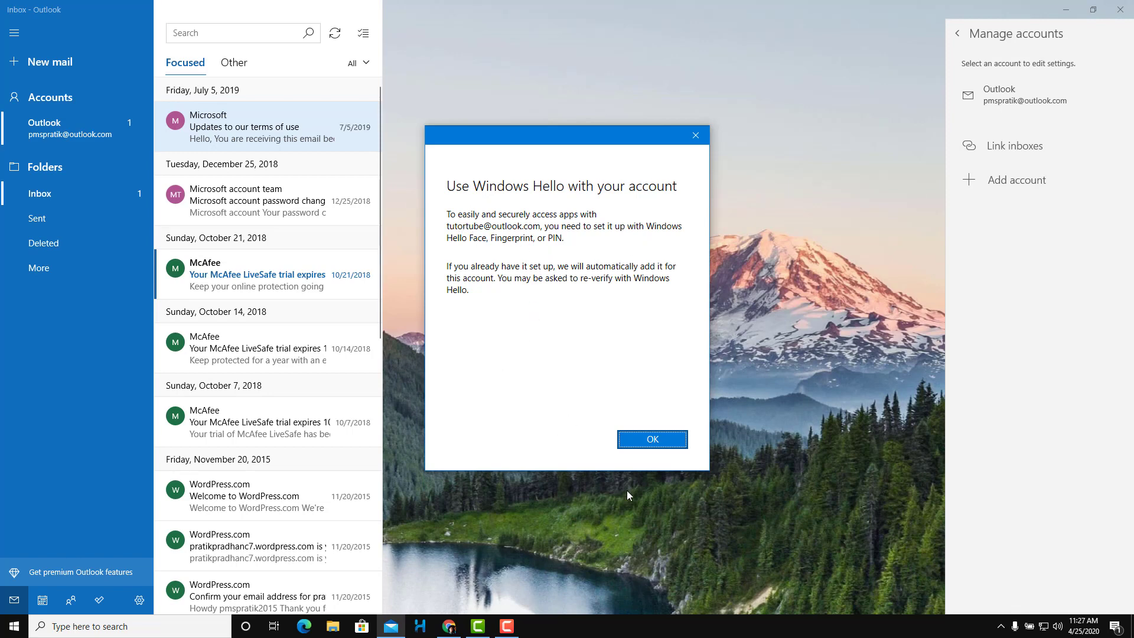
click(677, 442)
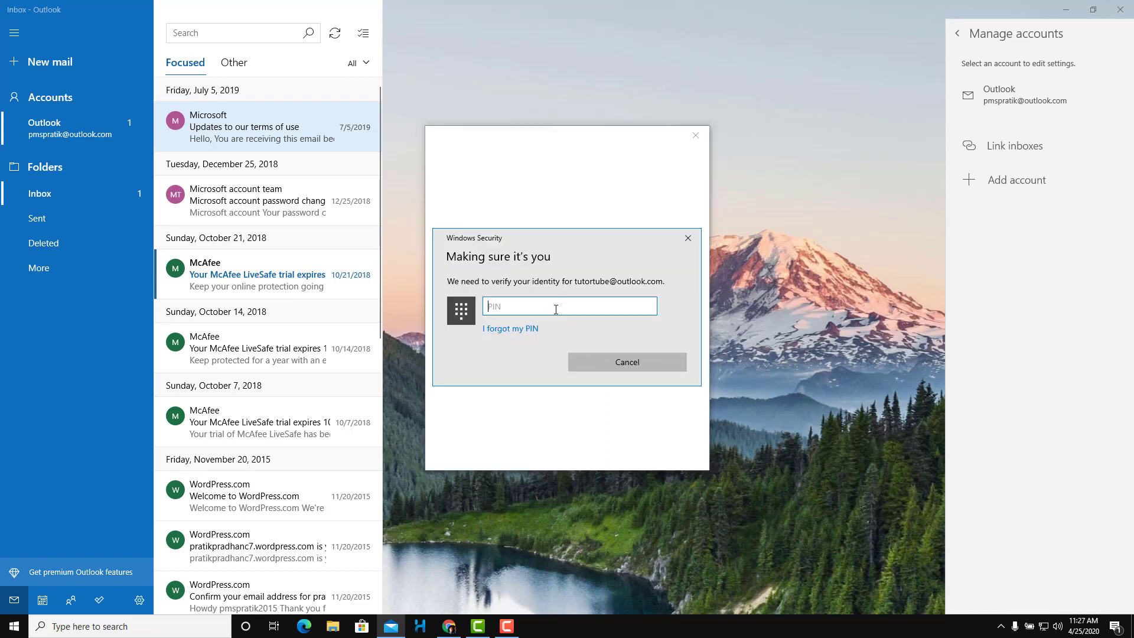
text(****)
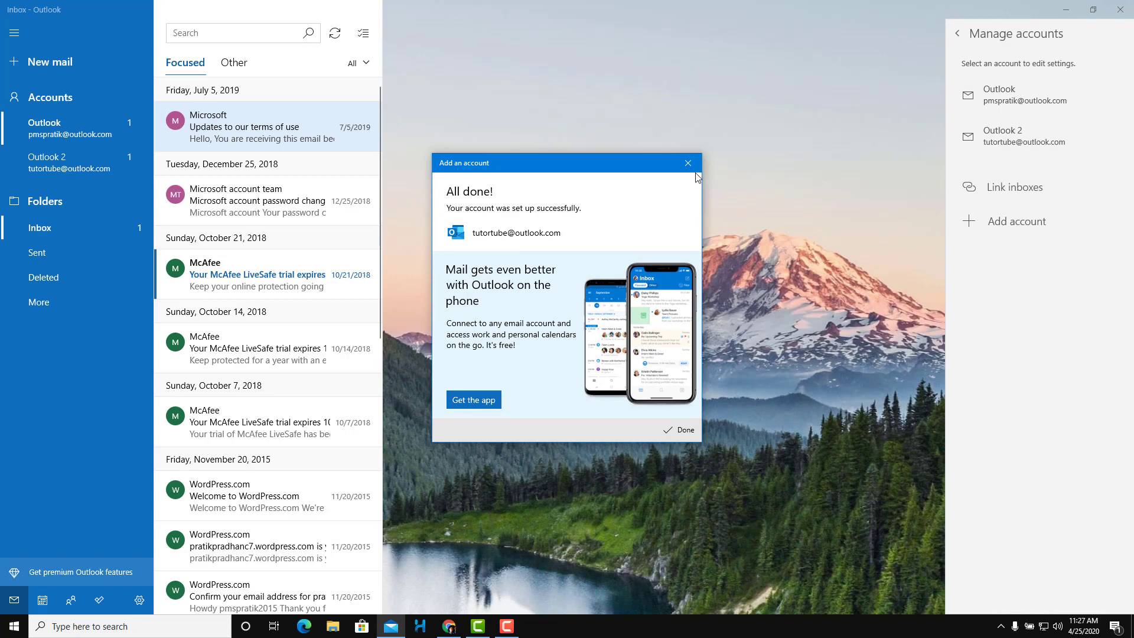
click(688, 163)
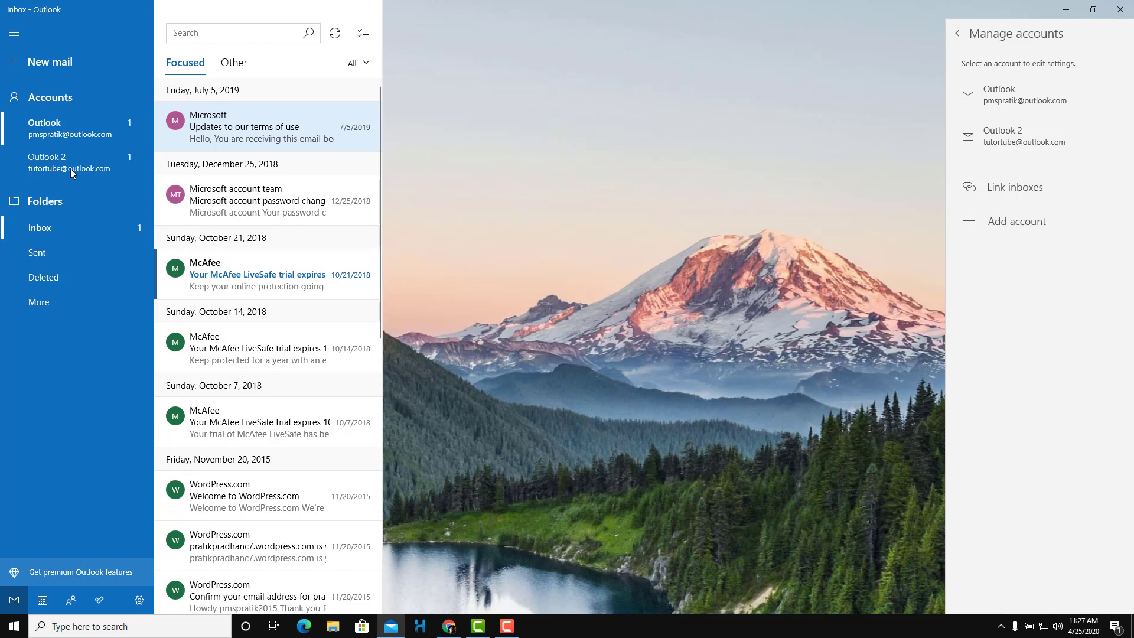
Switch to the Outlook 2 inbox and open the Outlook Team welcome email
click(93, 168)
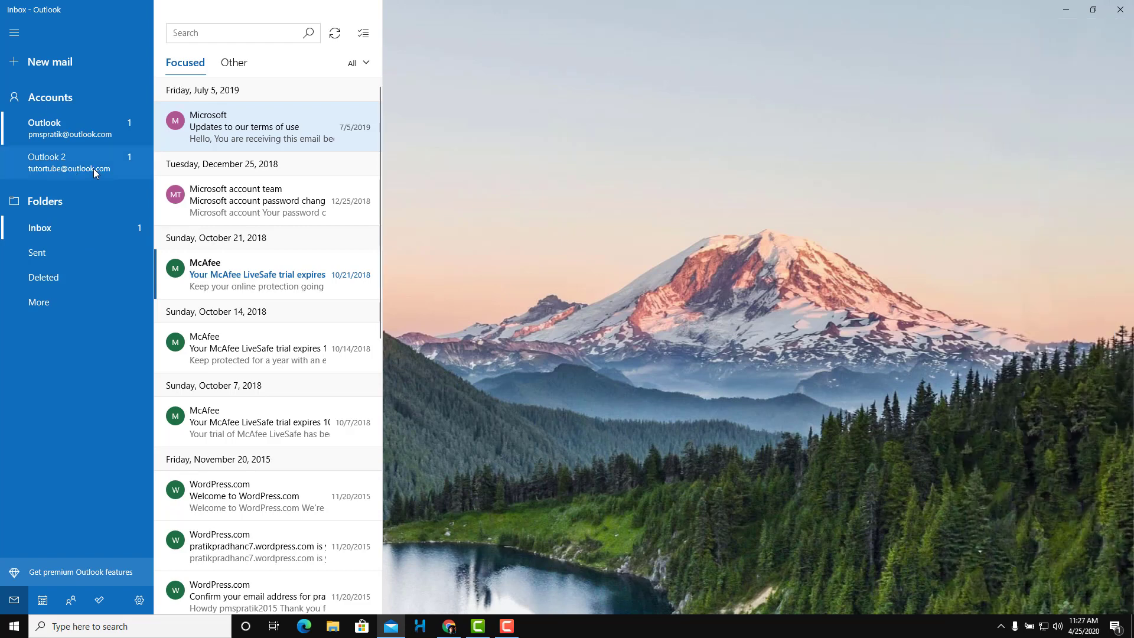
click(82, 169)
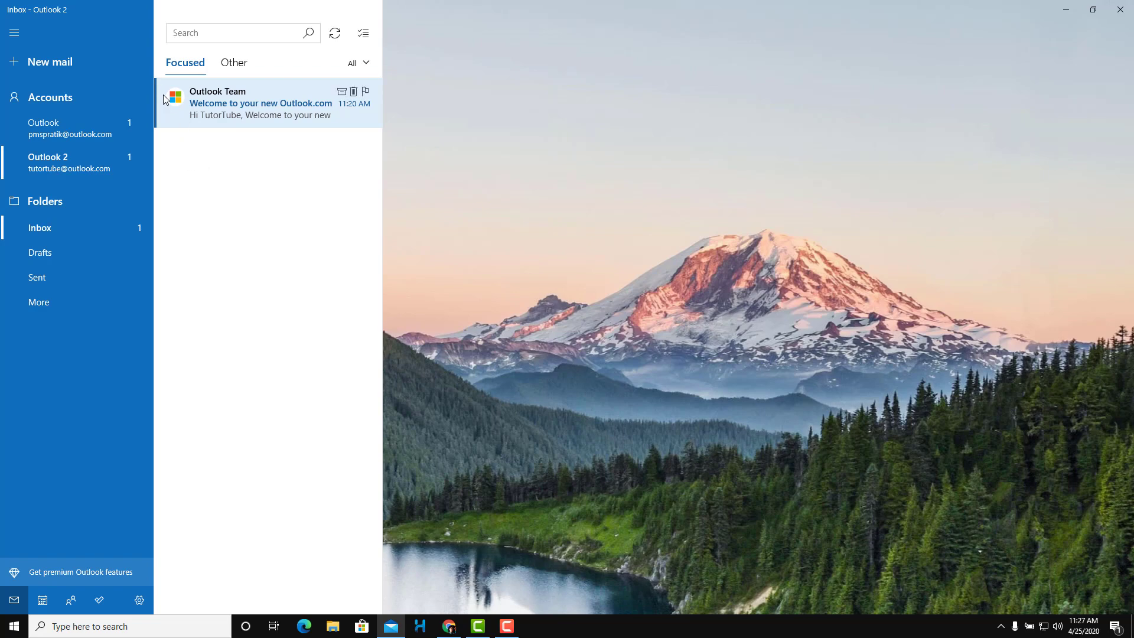
click(124, 123)
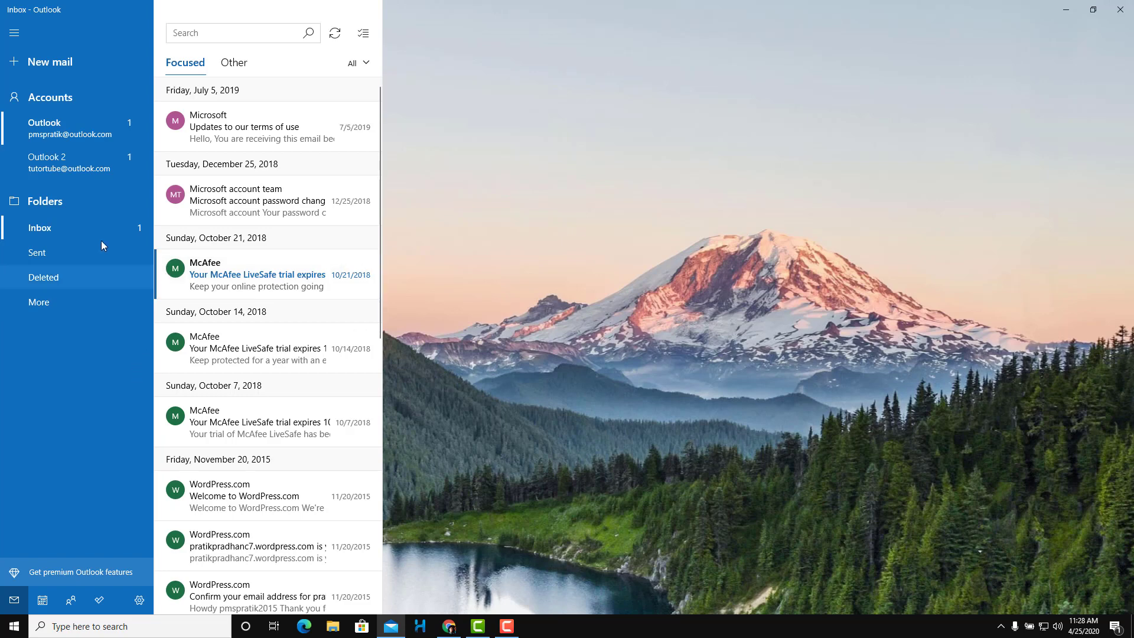
click(80, 167)
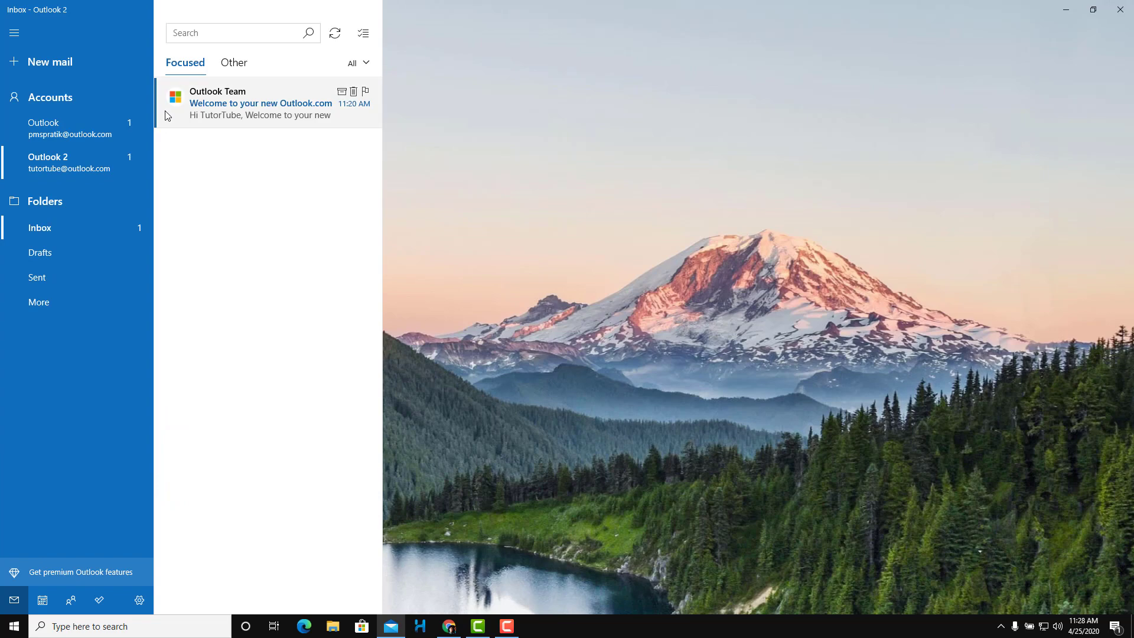
click(230, 121)
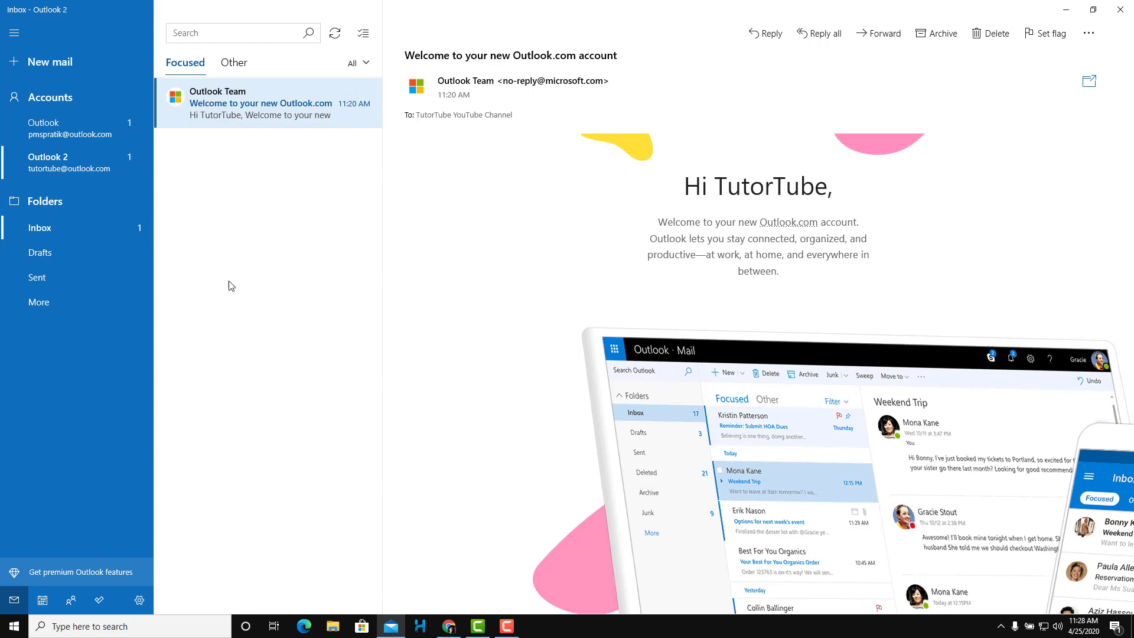
click(552, 185)
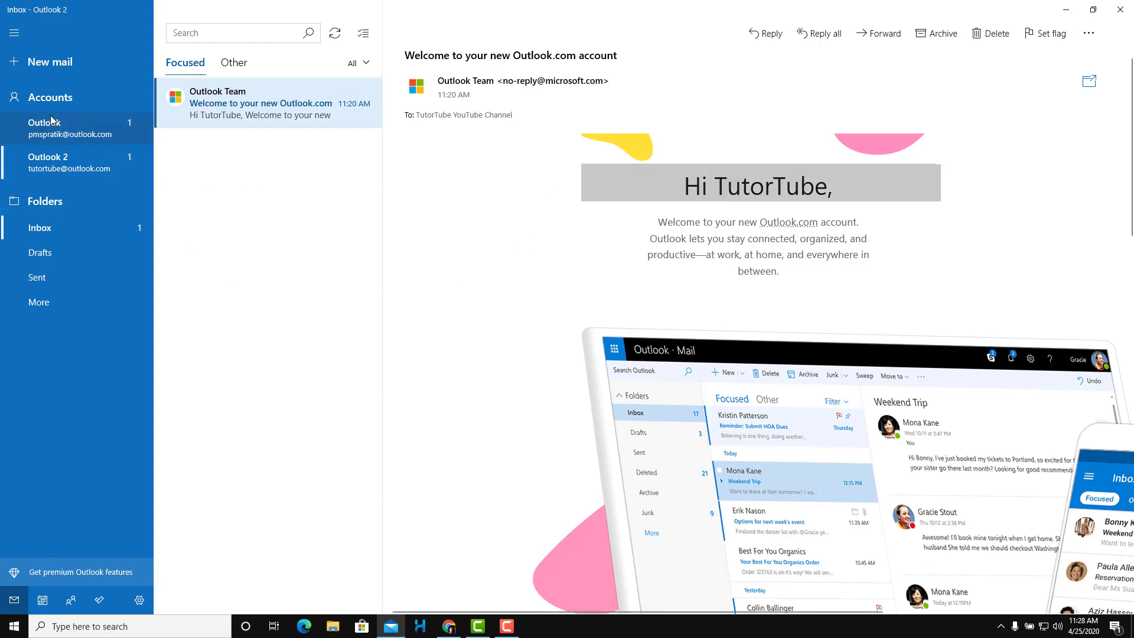
click(59, 124)
click(74, 153)
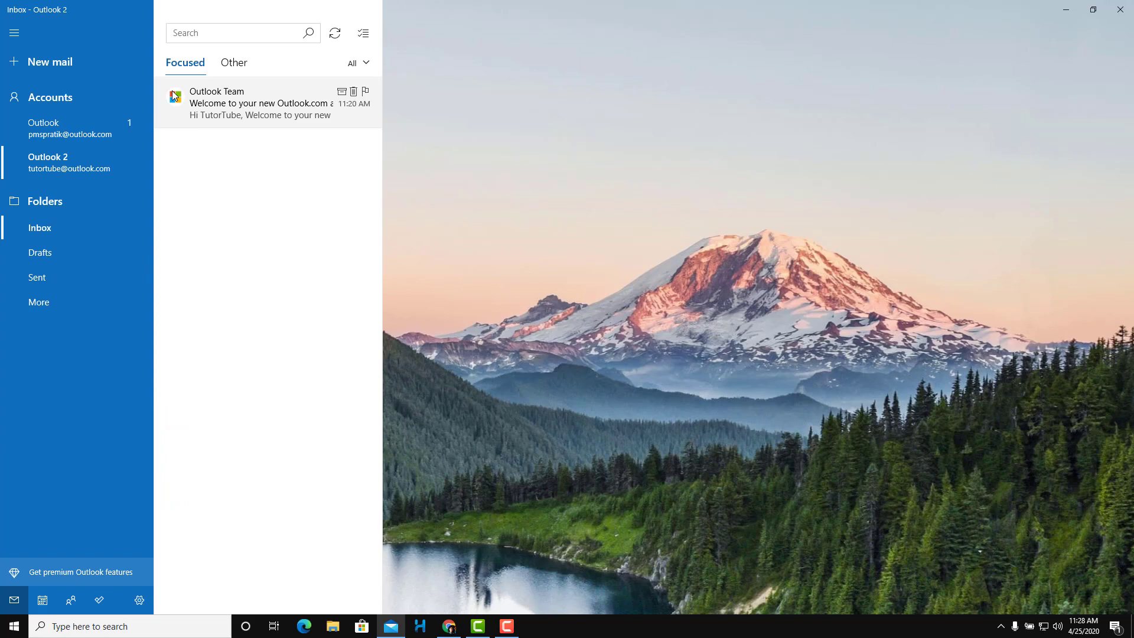
click(220, 114)
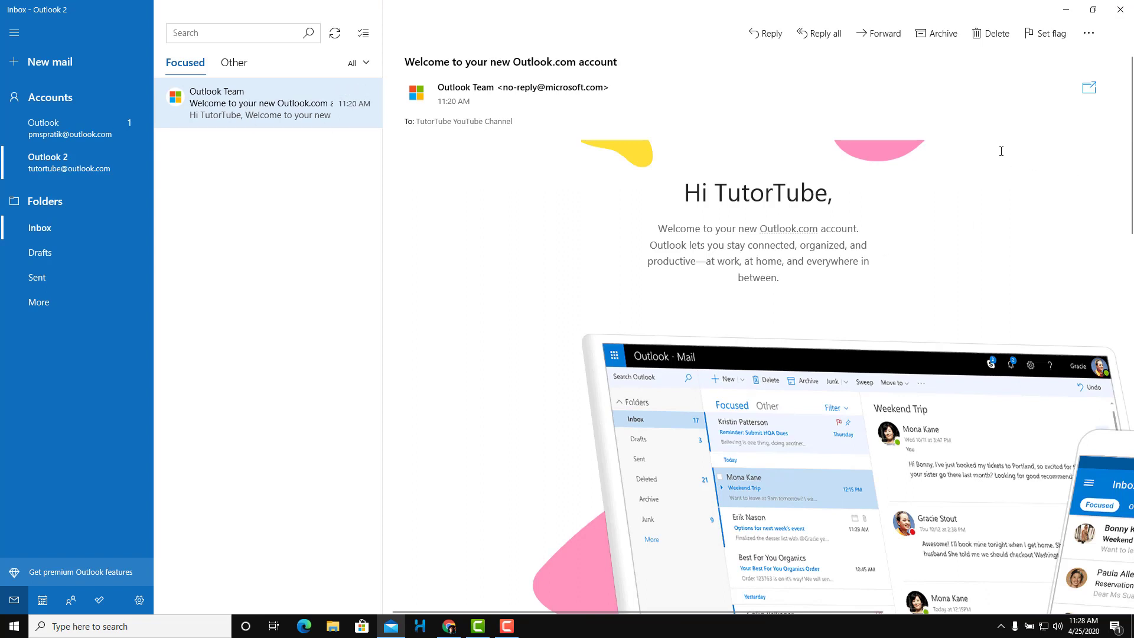
click(1046, 39)
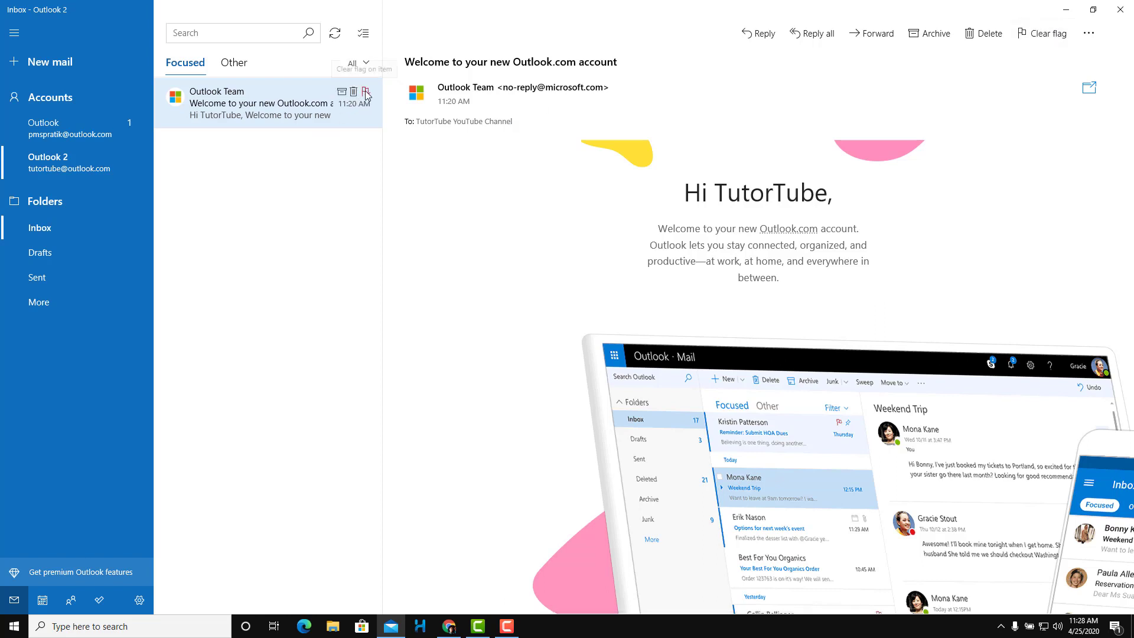
click(1040, 37)
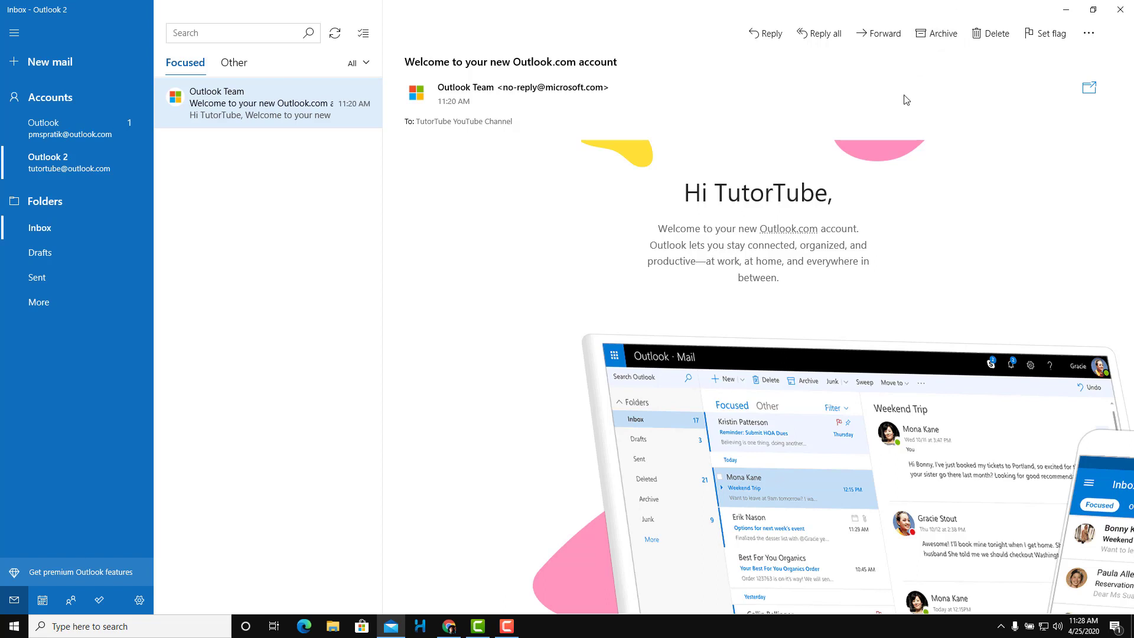
Start and discard a forward, a reply-all and a reply draft of the welcome message
click(890, 40)
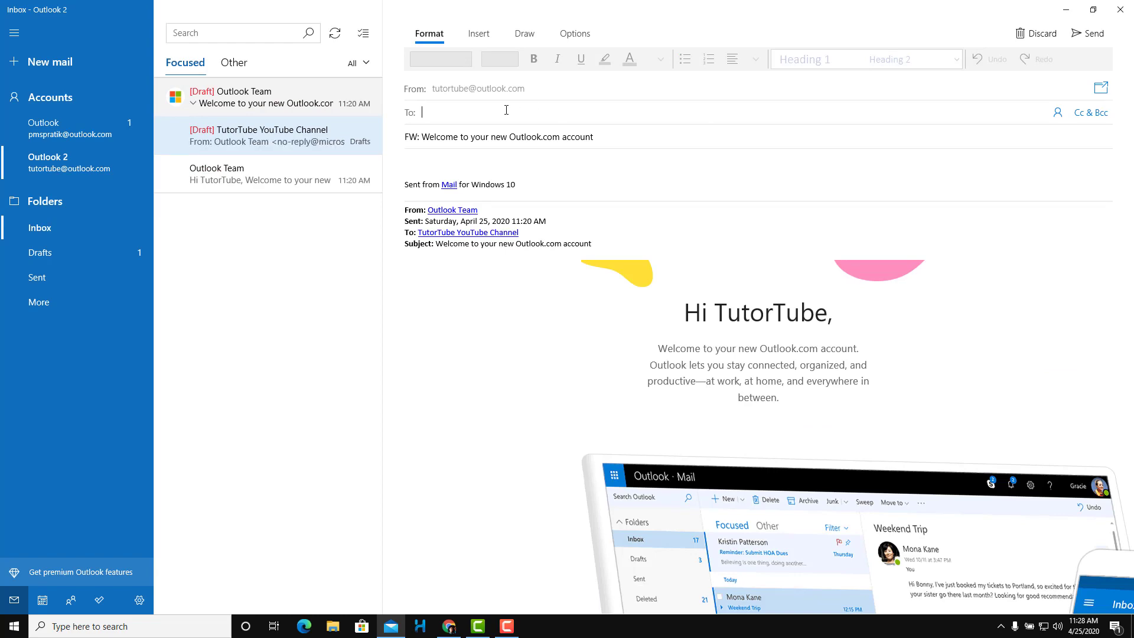
click(1035, 33)
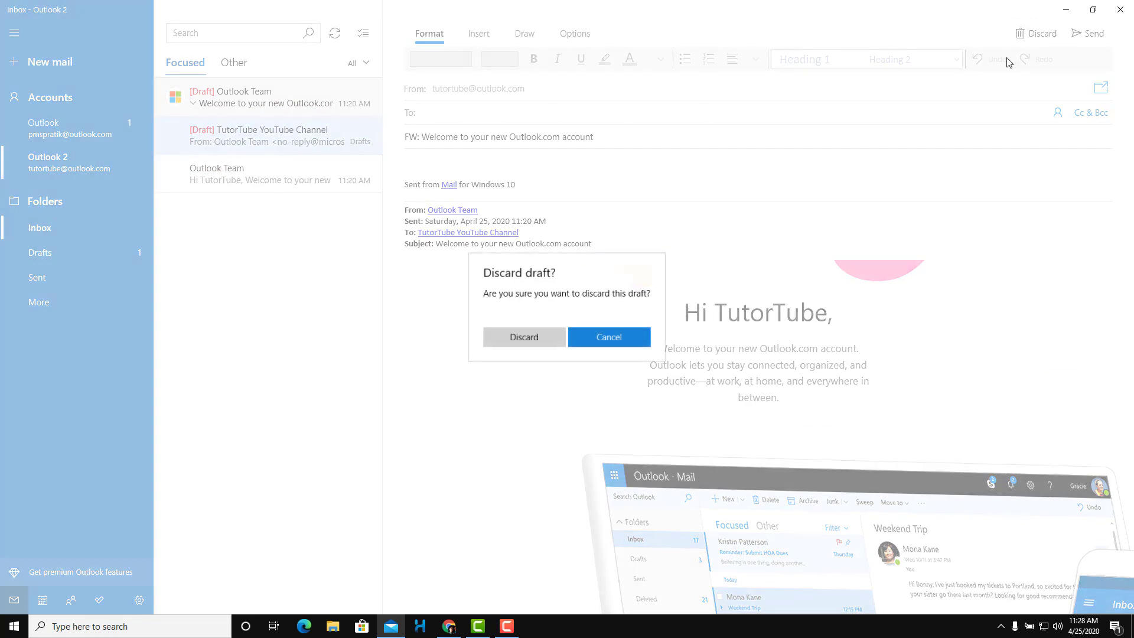
click(520, 334)
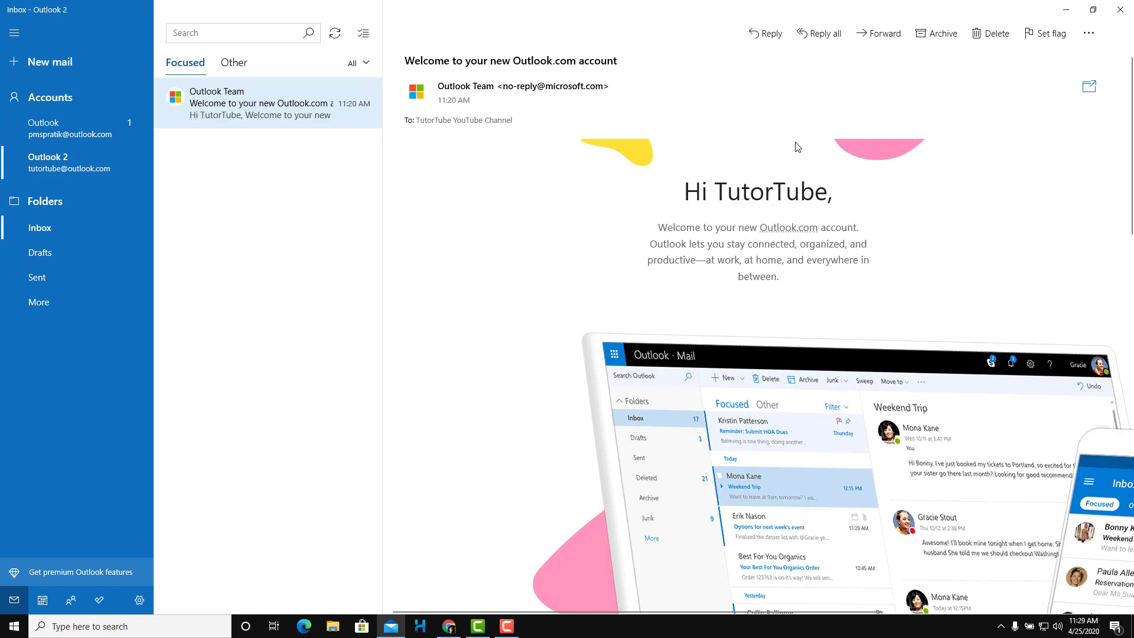
click(812, 42)
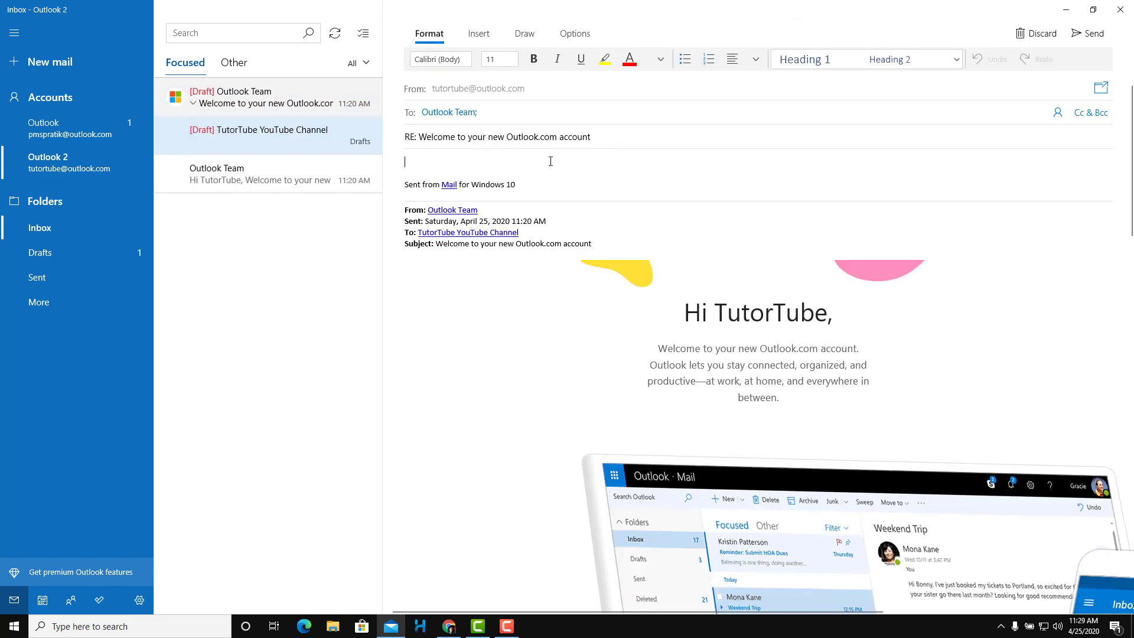
click(1038, 33)
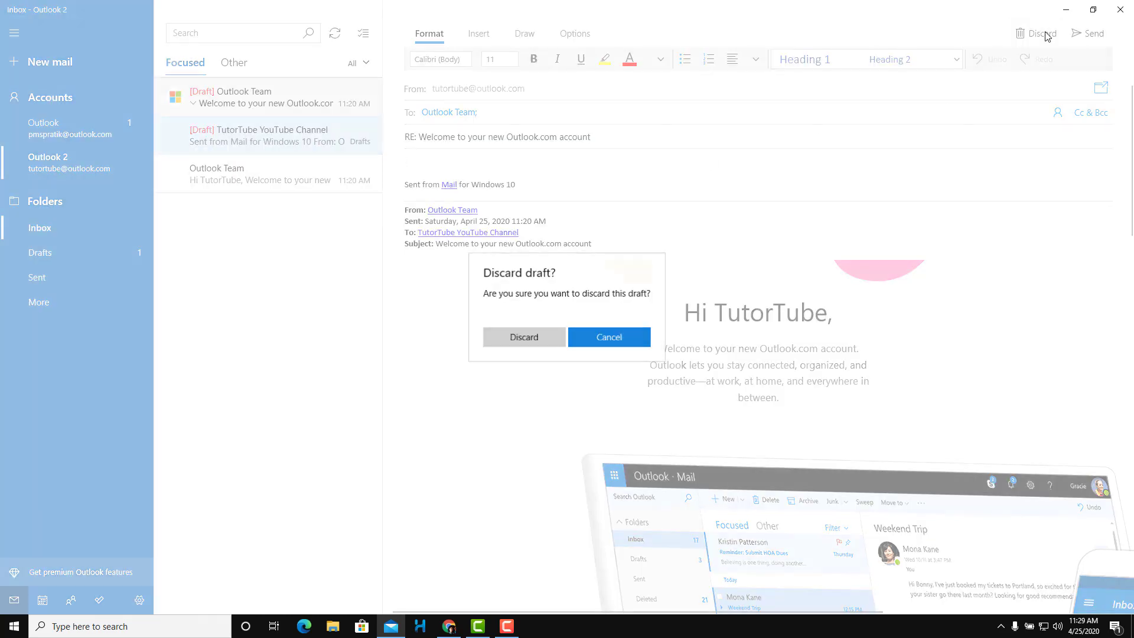
click(524, 338)
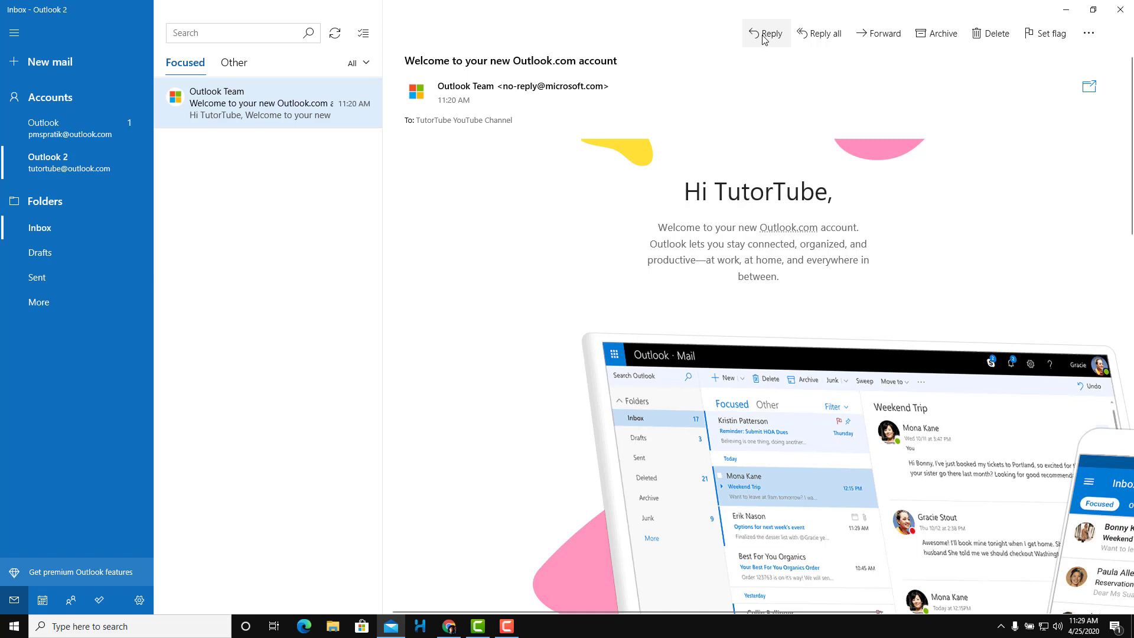
click(765, 35)
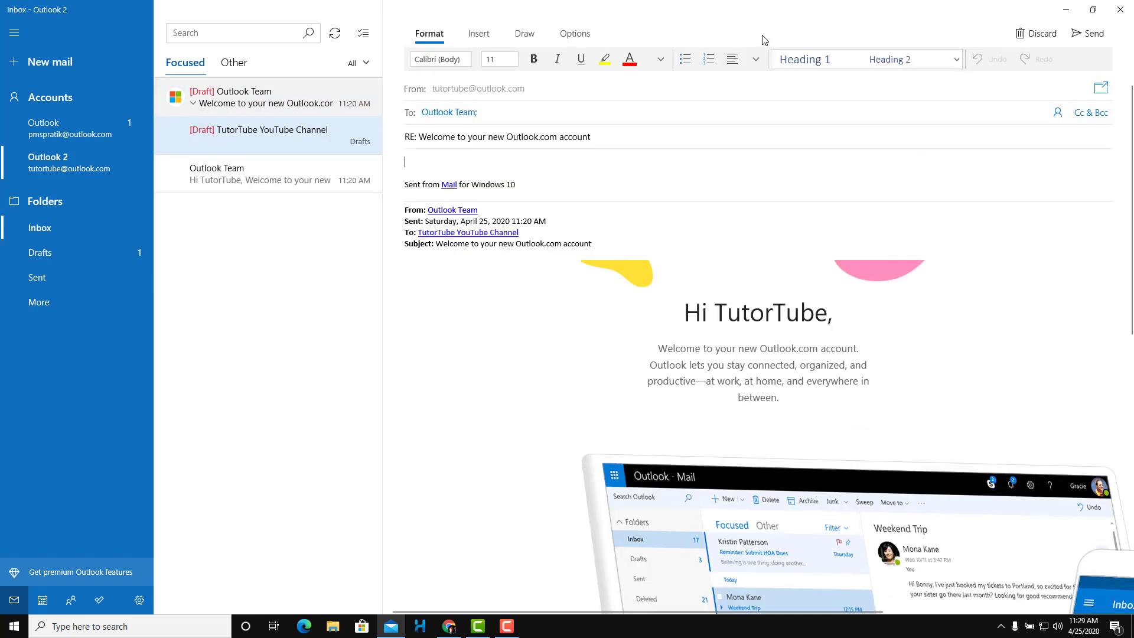
click(1036, 34)
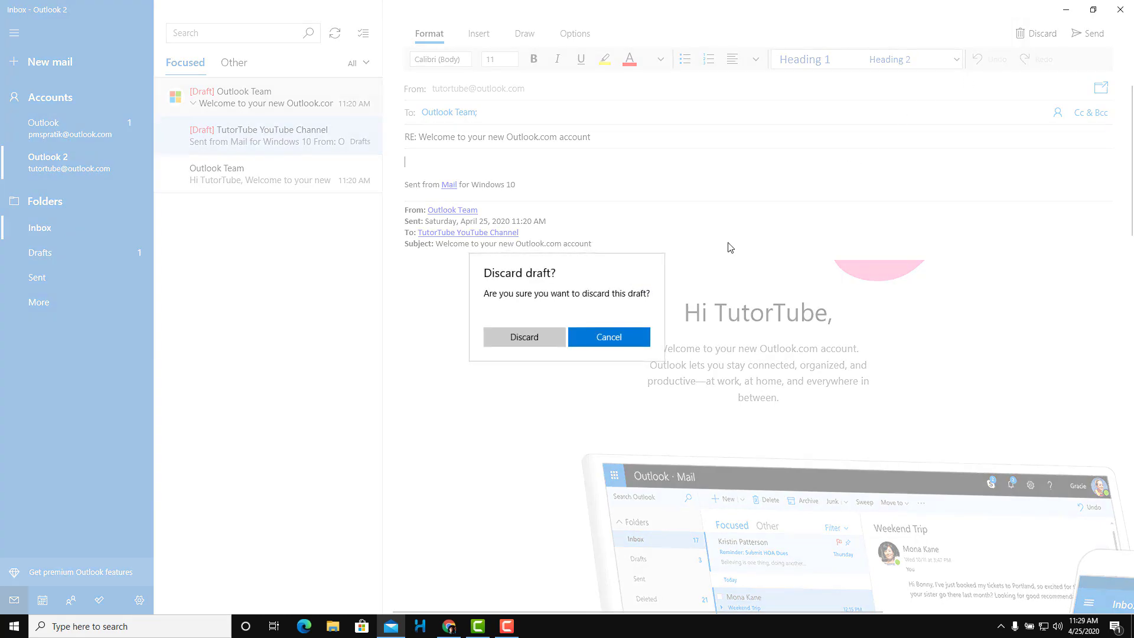
click(544, 342)
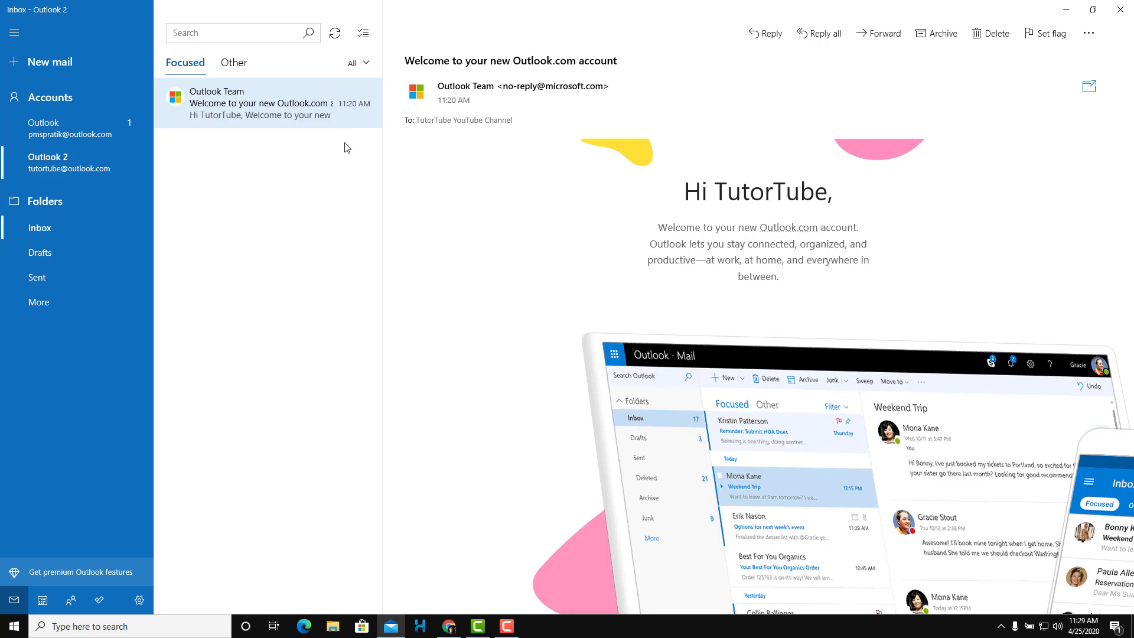
Glance at the Other and Focused tabs, then begin a new email from Outlook 2
click(232, 67)
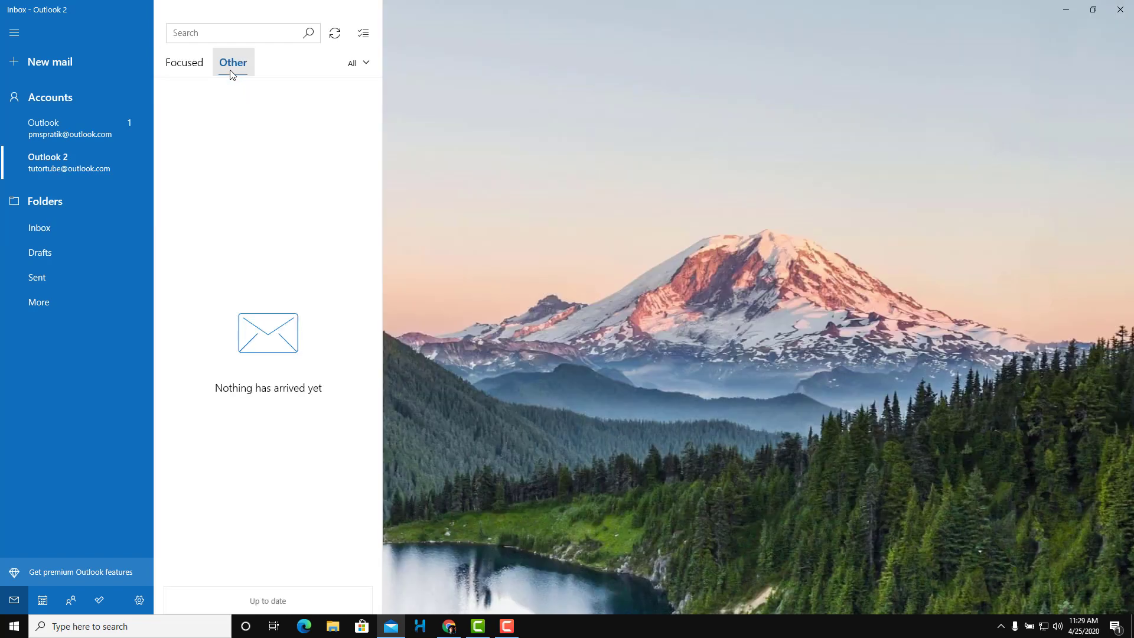
click(192, 66)
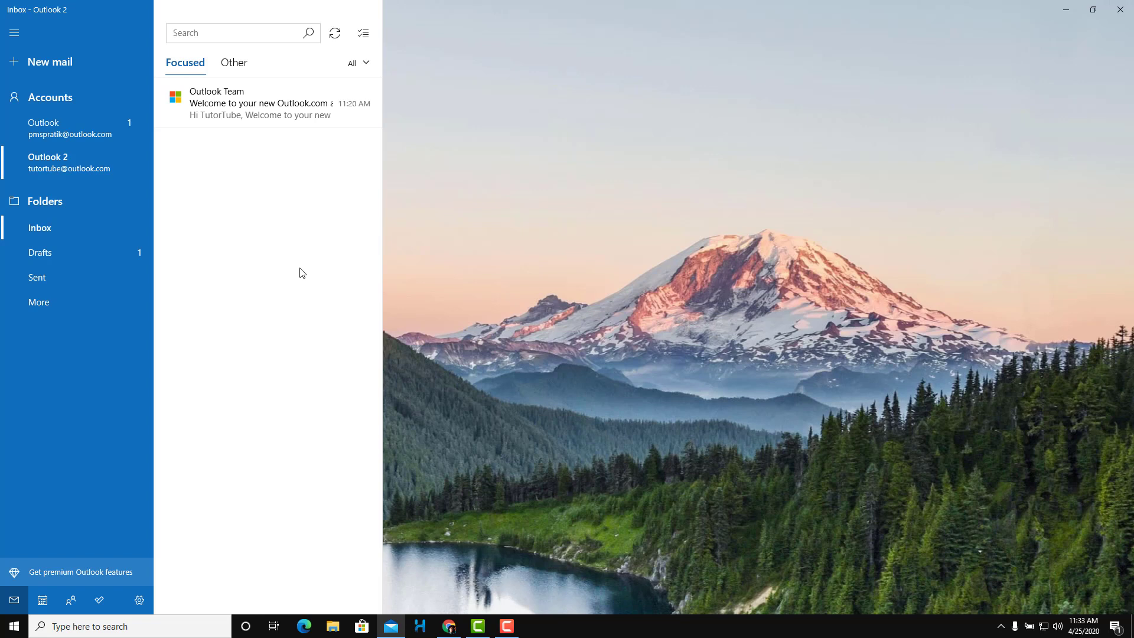
click(84, 163)
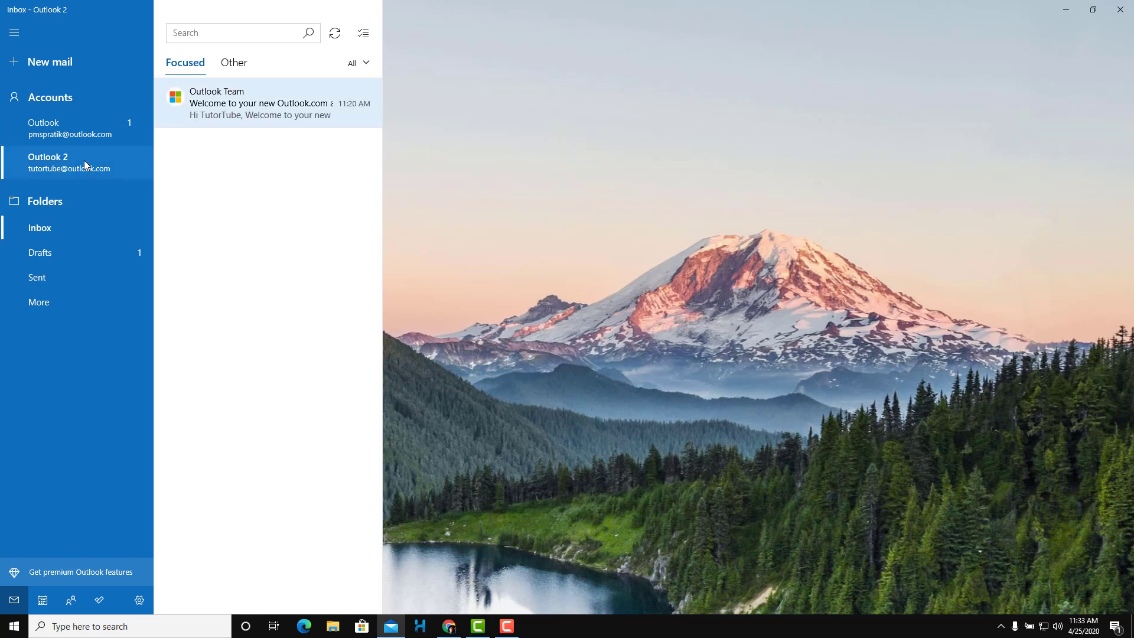
click(53, 64)
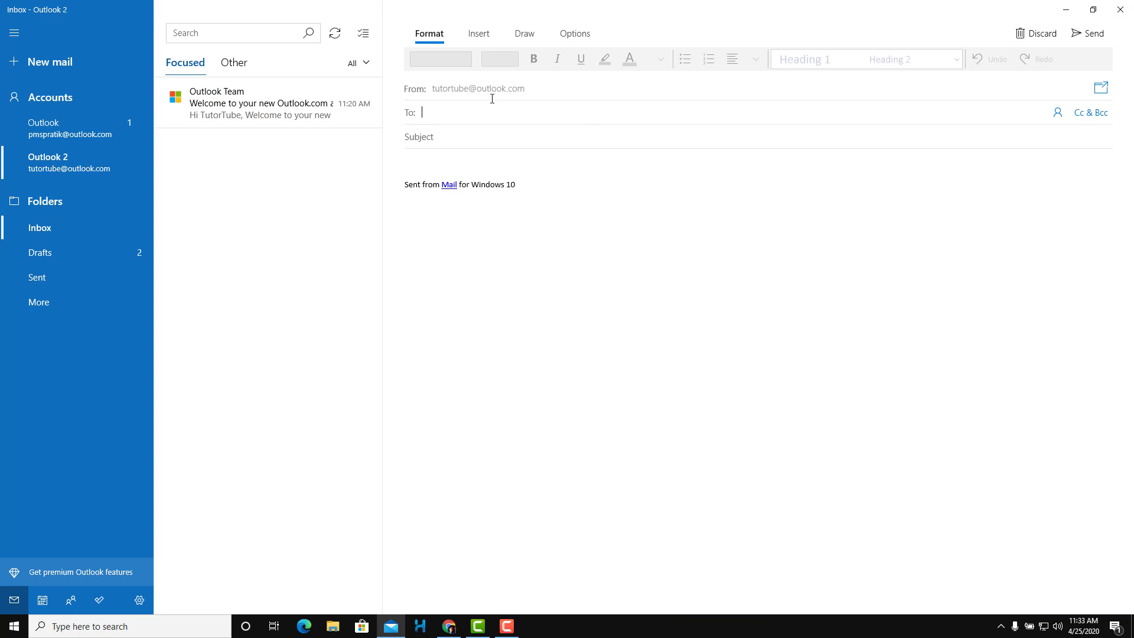
Pop the draft into its own window, close it, and start a fresh new email
click(1102, 88)
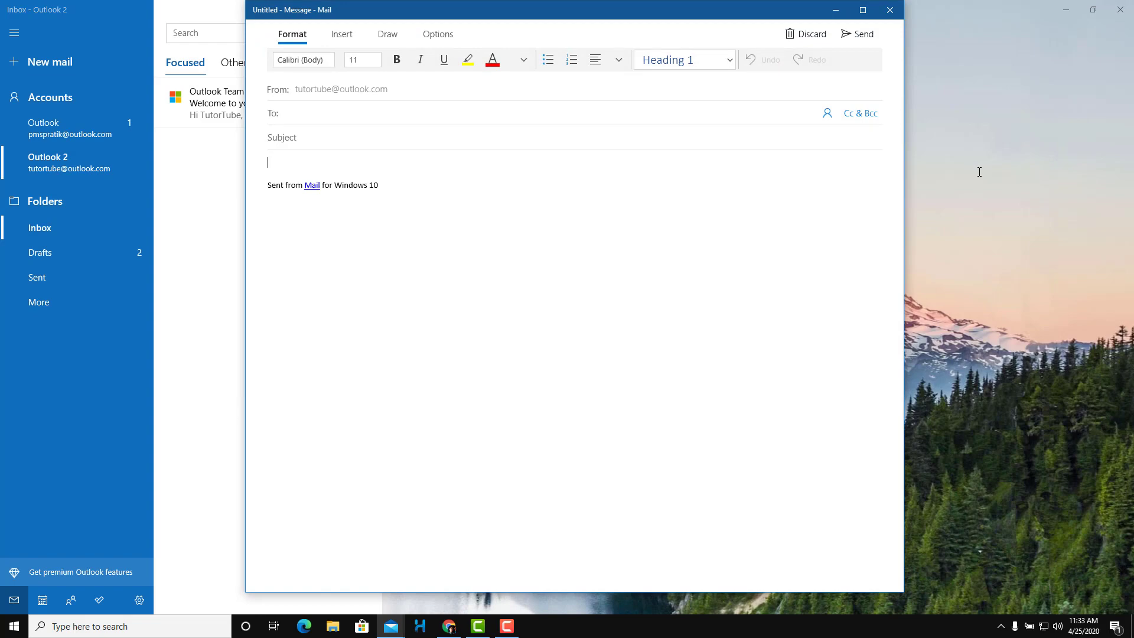
click(890, 10)
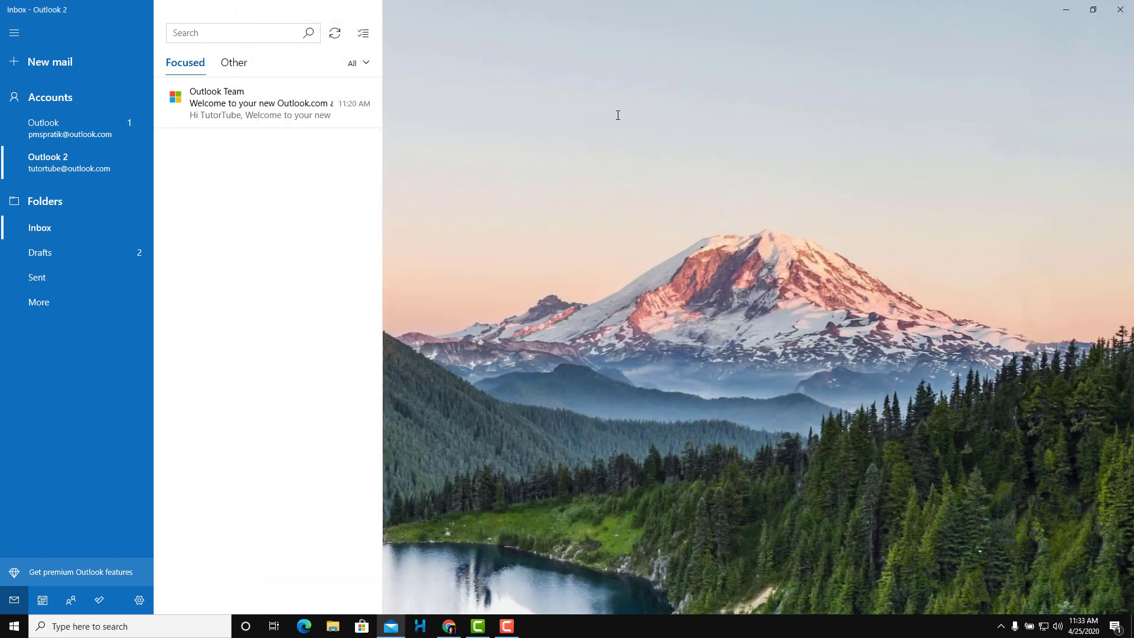
click(101, 65)
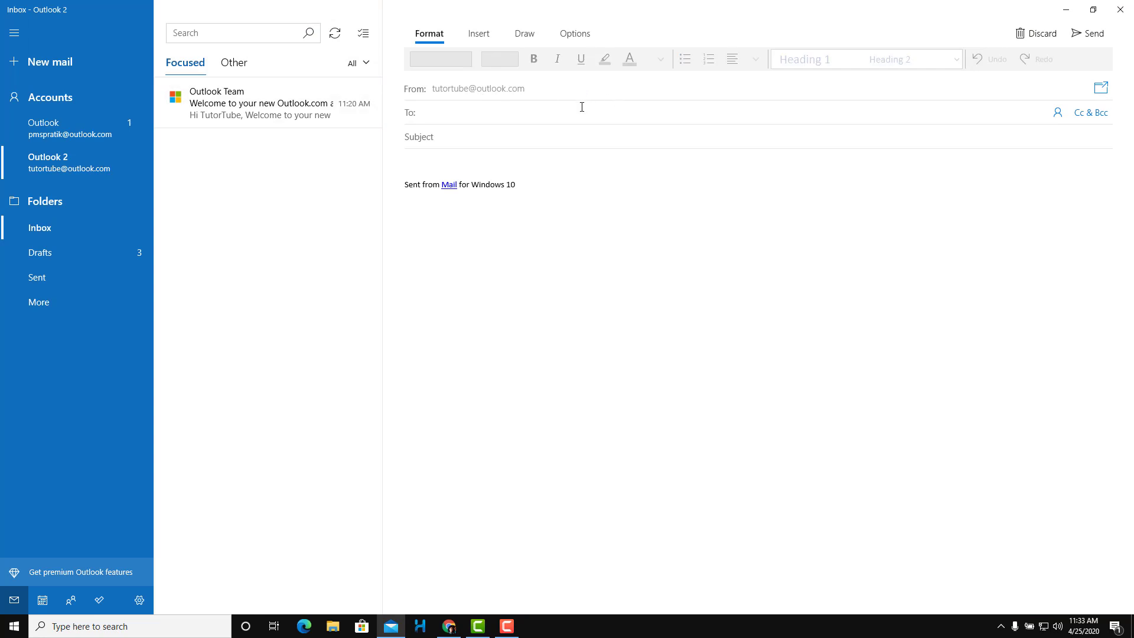
Enter a test recipient address, subject 'gfghf', and body lines 'Fghfghghf' and 'Fghfgh'
text(jsdkfhjdfsh@#fldfkg.com)
click(451, 135)
text(gfghf)
click(452, 157)
text(fghfghghf)
key(Return)
text(fghfgh)
key(Return)
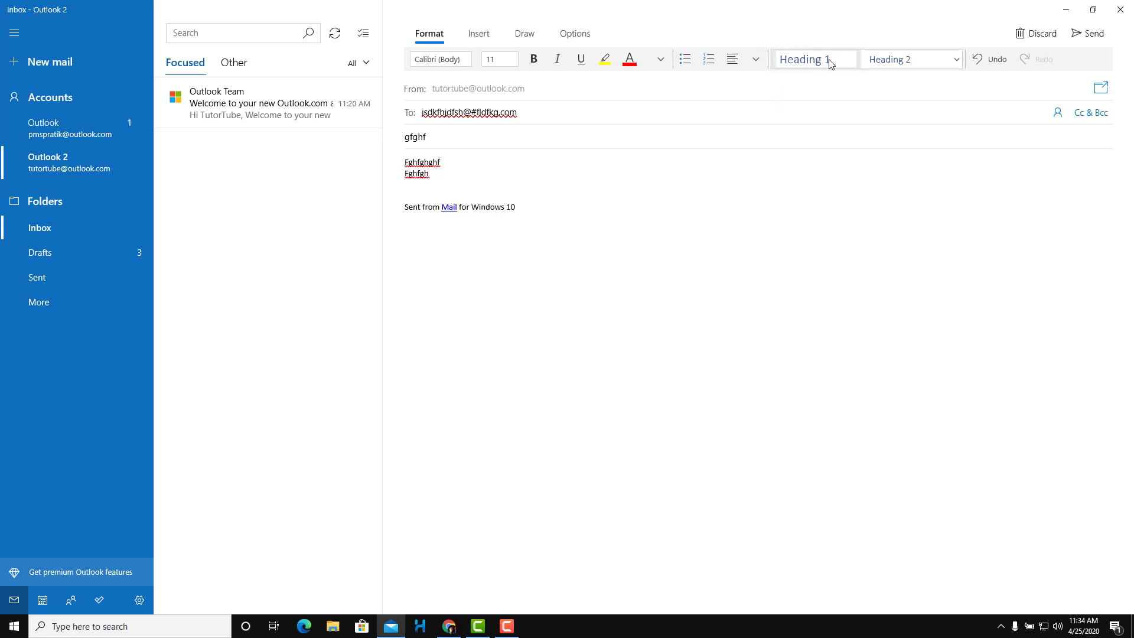
click(490, 45)
click(524, 33)
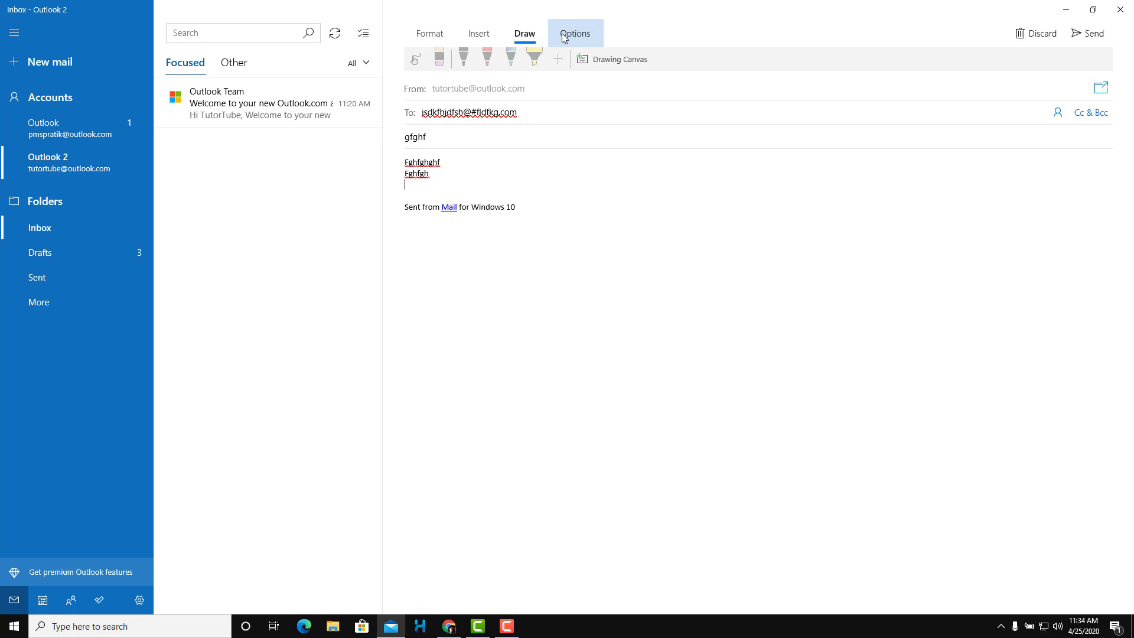
click(564, 36)
click(521, 34)
click(479, 34)
click(444, 36)
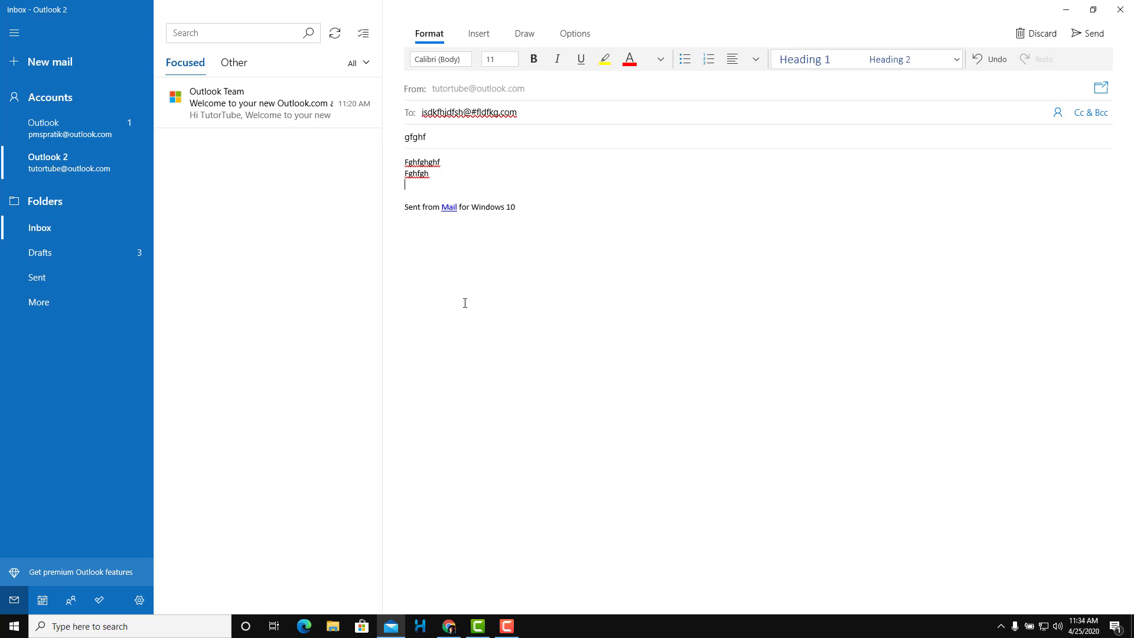
Replace the Outlook 2 signature text with 'With Love TutorTube'
click(142, 603)
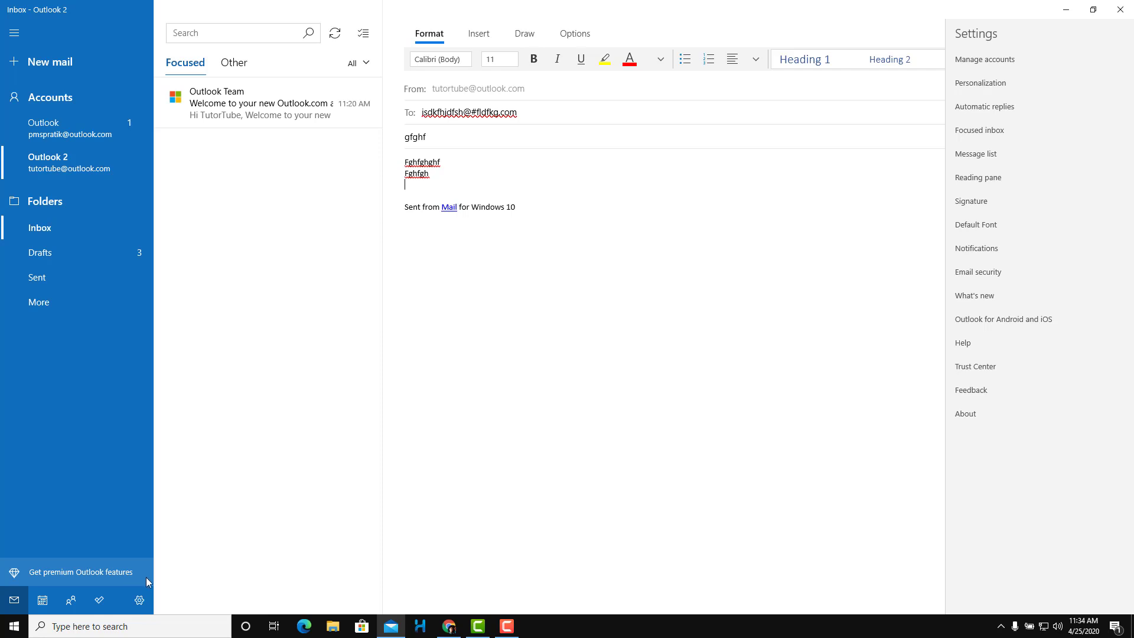
click(998, 197)
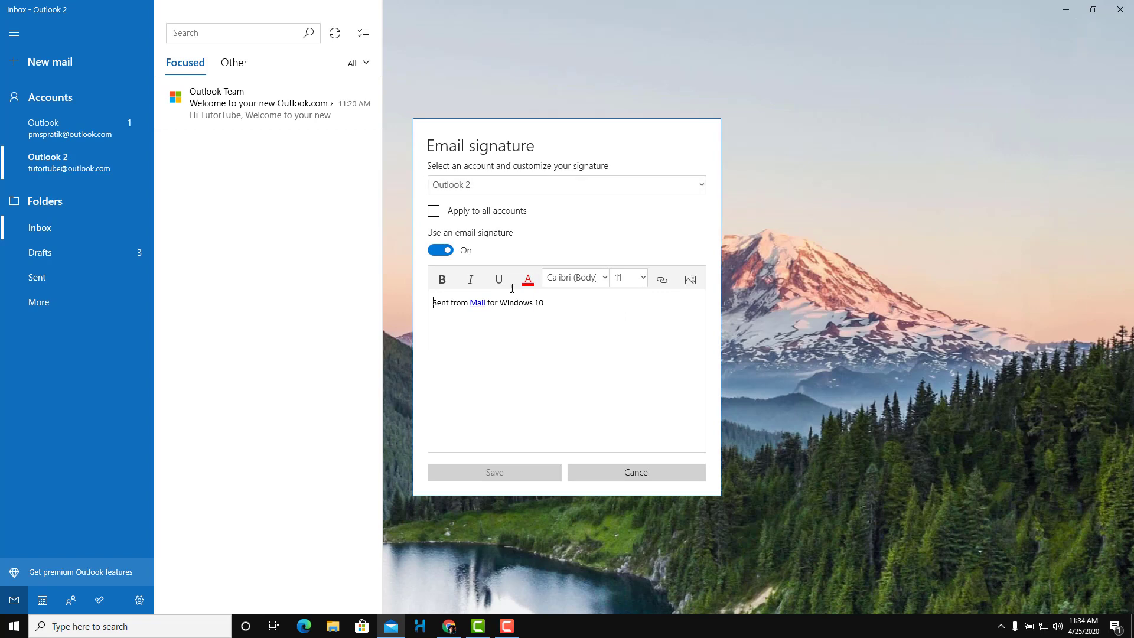
drag(547, 305, 323, 291)
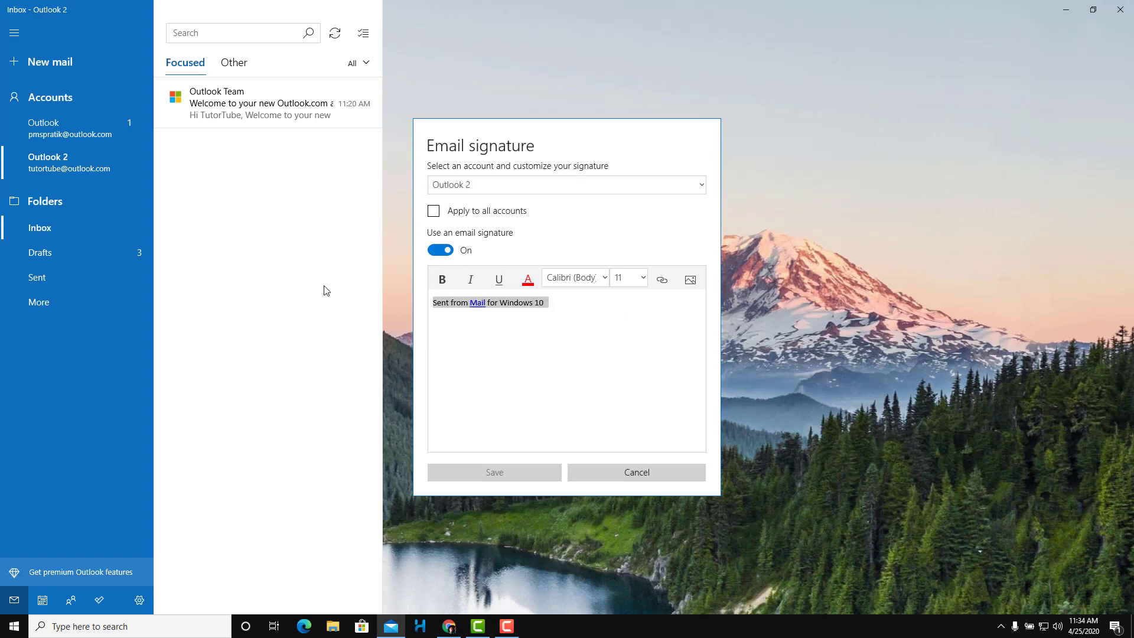
text(With)
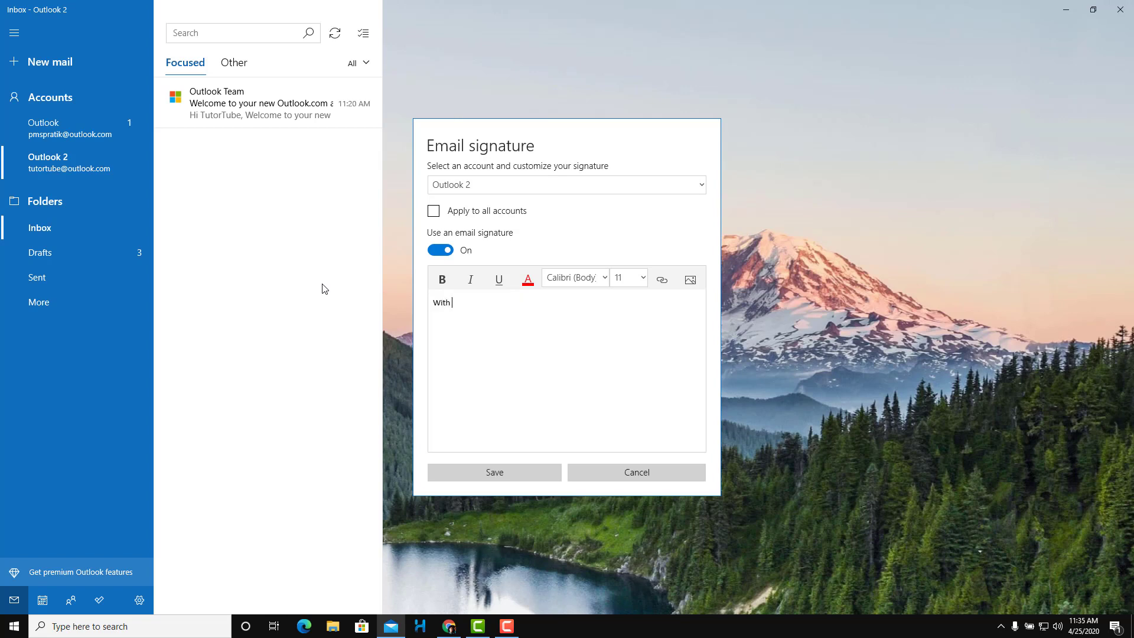
text( Love TutorTube)
Colour the word 'TutorTube' red in the signature and save it
mouse_move(510, 303)
mouse_down()
mouse_move(433, 302)
mouse_move(473, 302)
mouse_up()
click(527, 281)
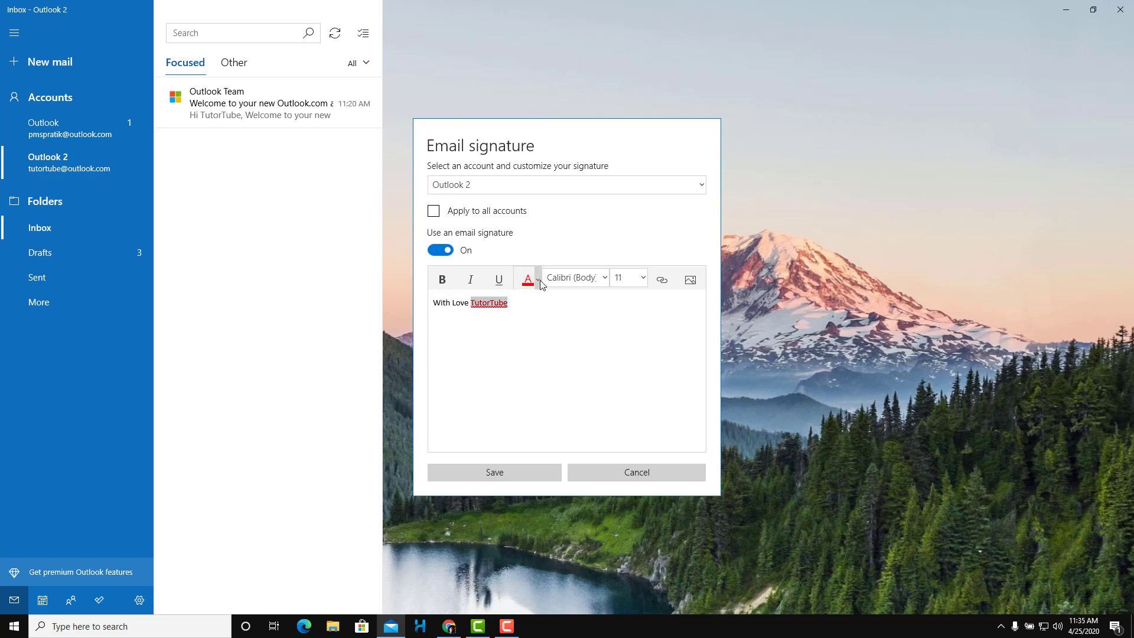
click(541, 282)
click(540, 508)
click(550, 329)
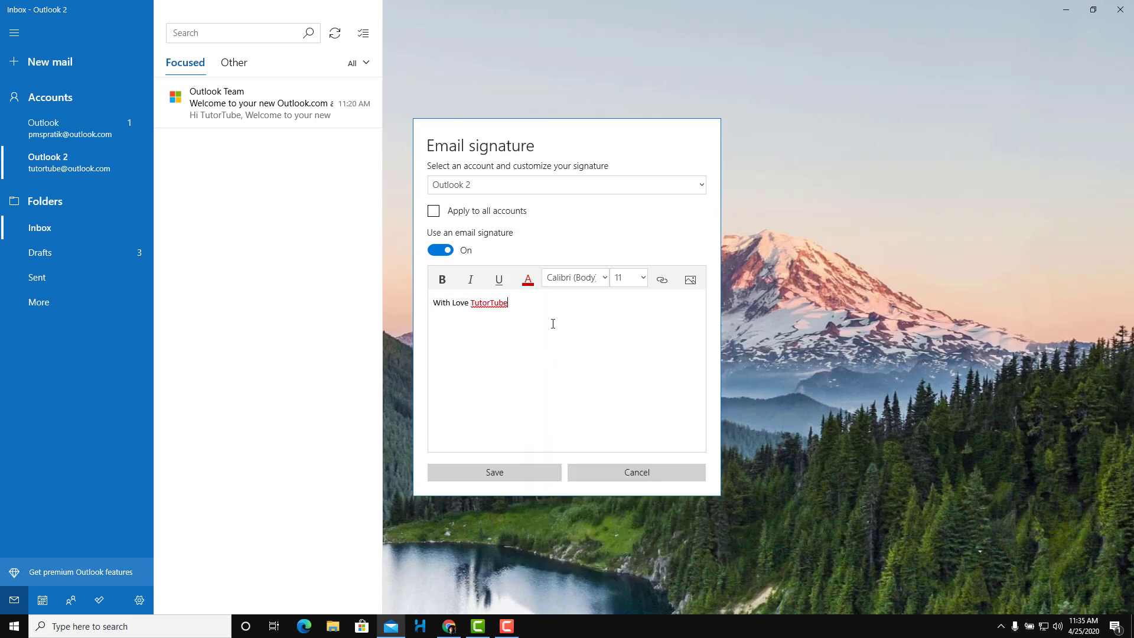
click(516, 477)
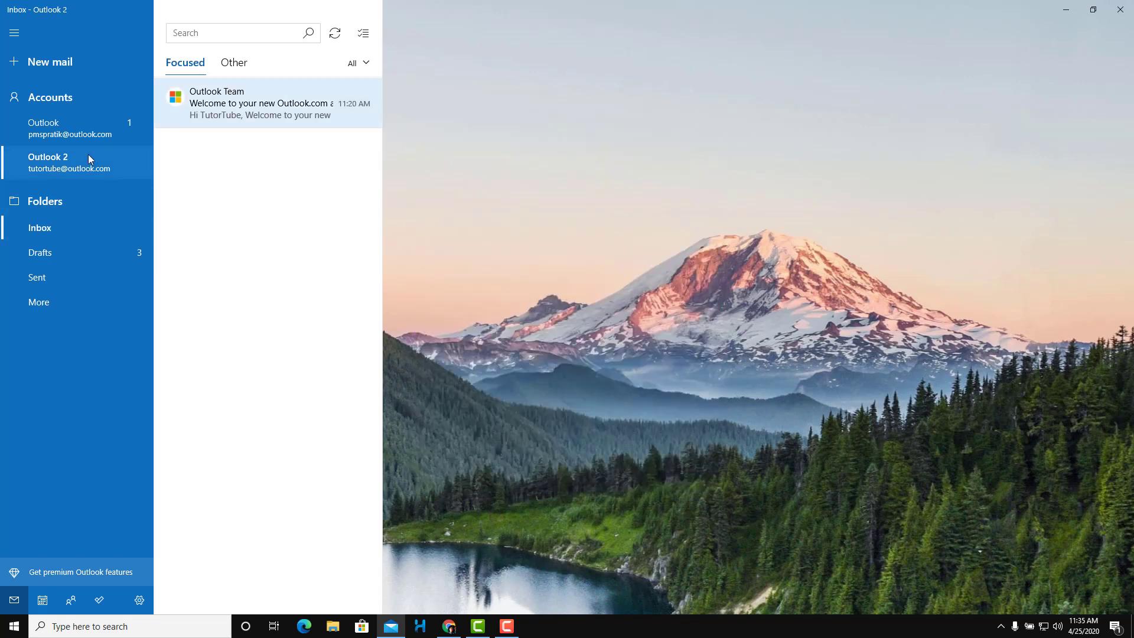
Turn off 'Use an email signature' for Outlook 2, save, and confirm a new message has none
click(81, 61)
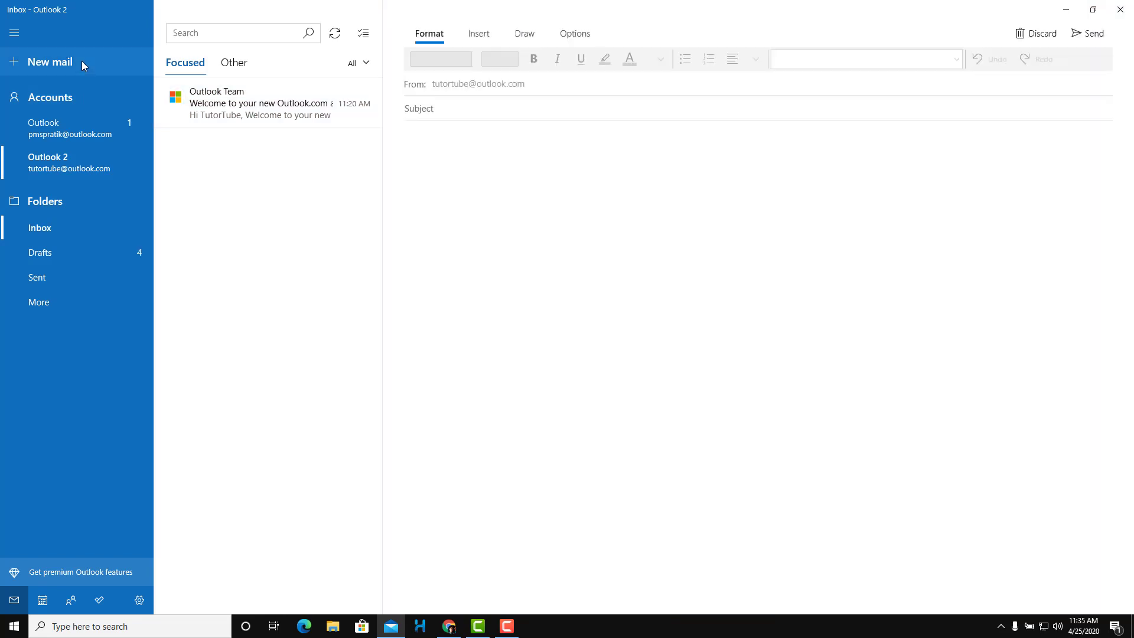
drag(565, 207, 403, 164)
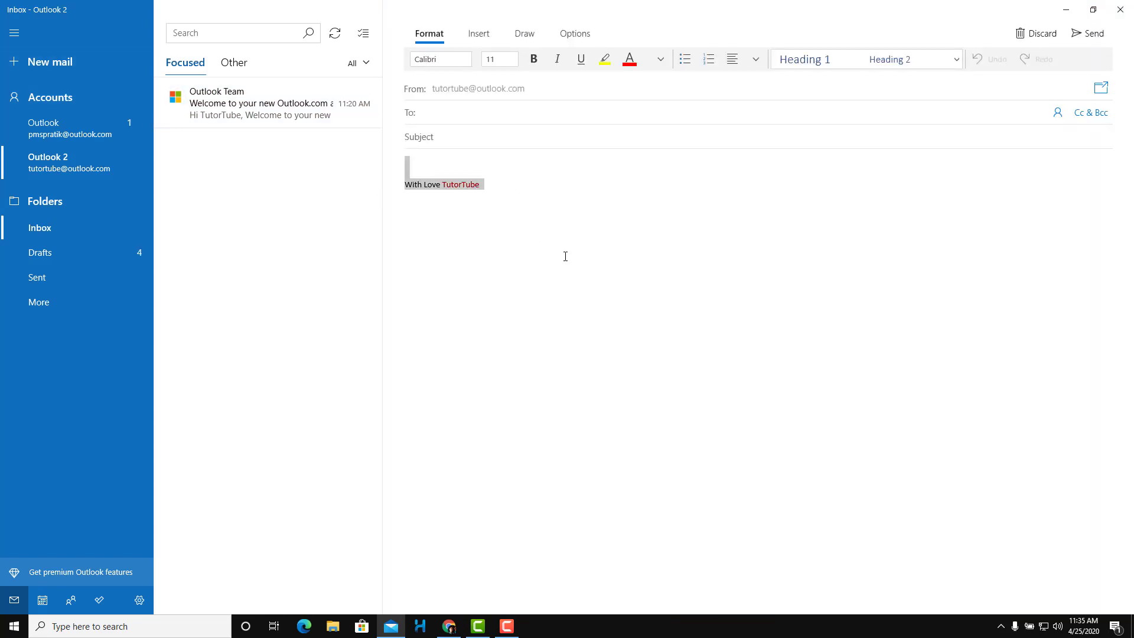
click(139, 602)
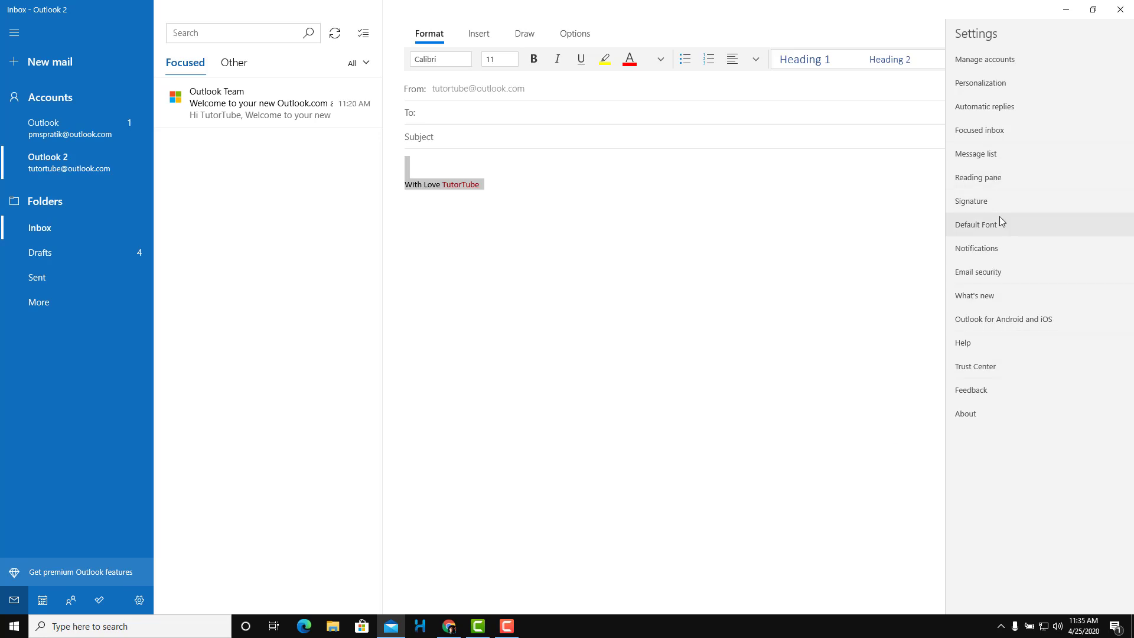
click(1005, 200)
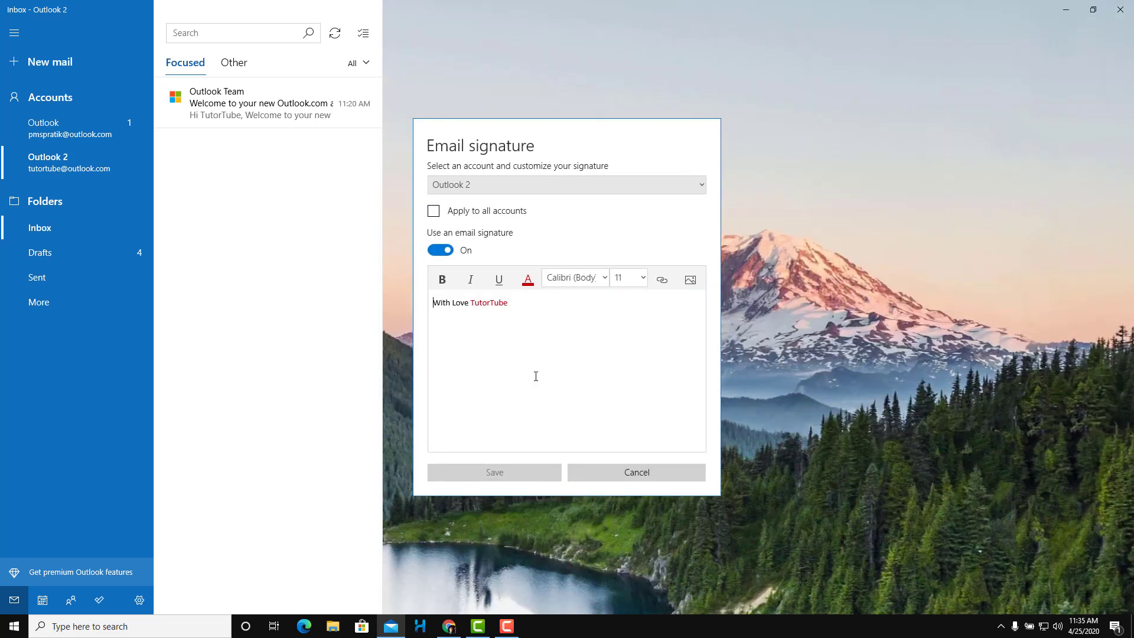
click(451, 251)
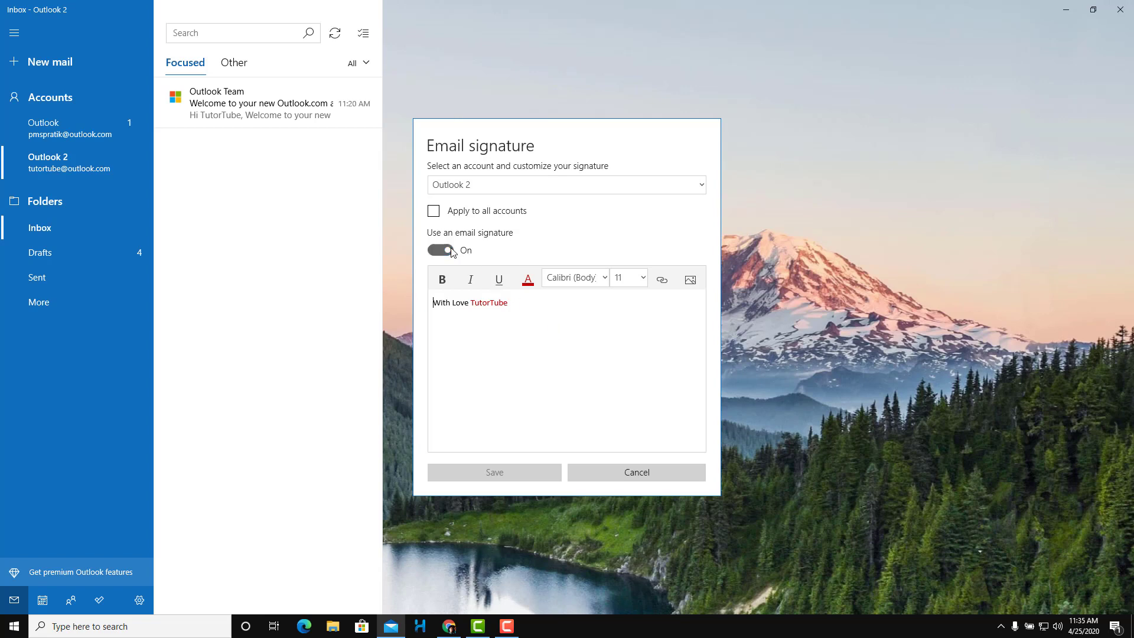
click(509, 472)
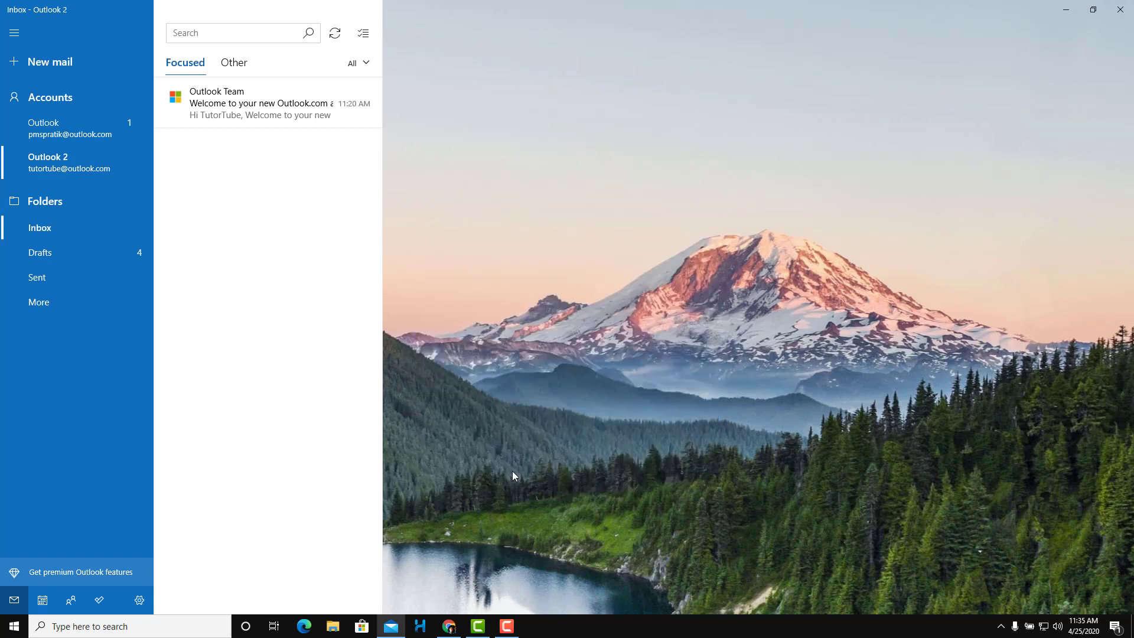
click(69, 64)
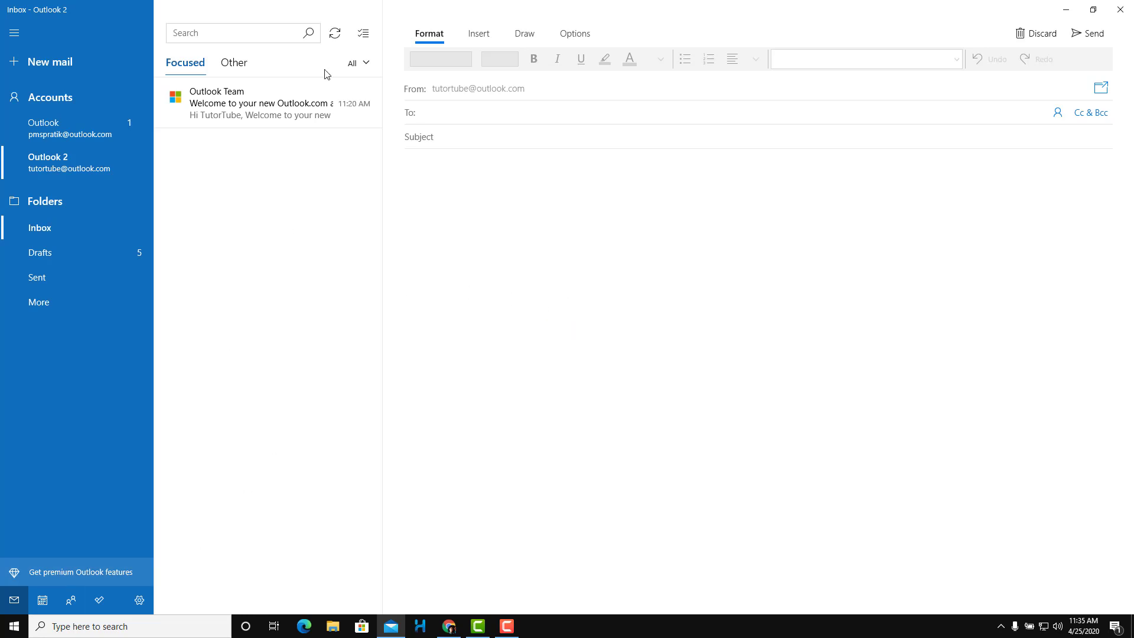
Glance at the Calendar, close it, and bring up the Mail settings list
click(42, 600)
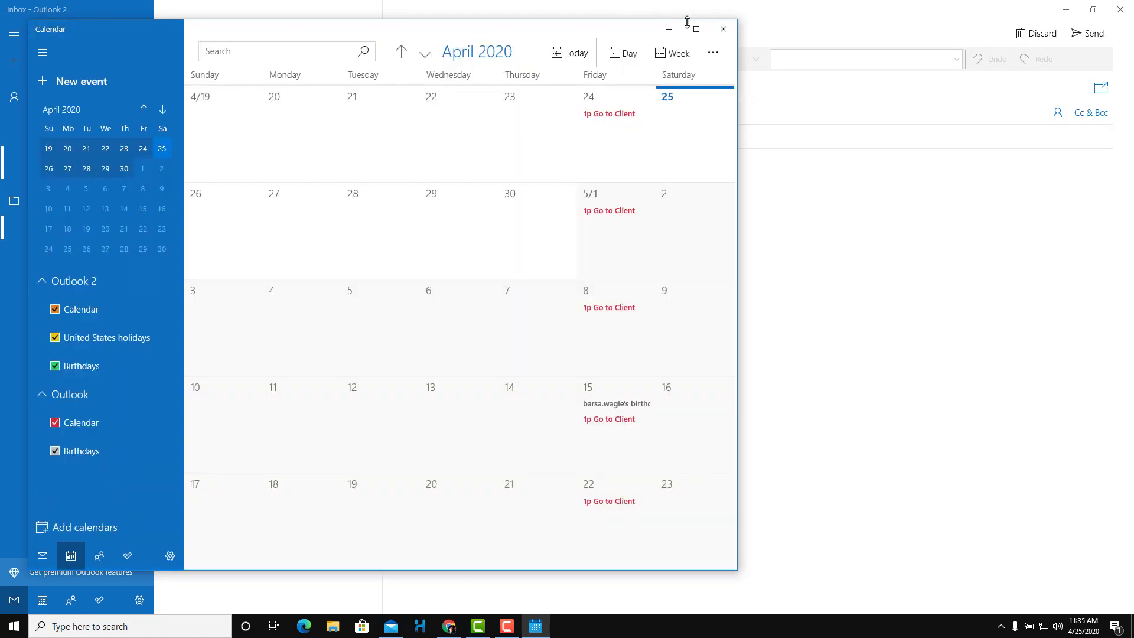
click(723, 29)
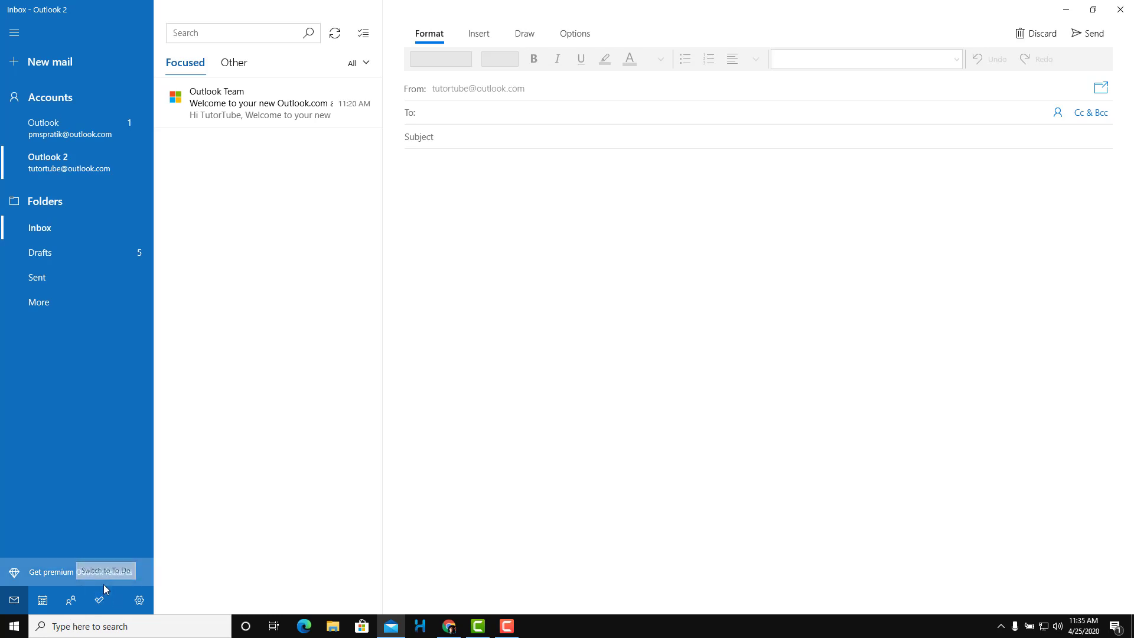
click(139, 600)
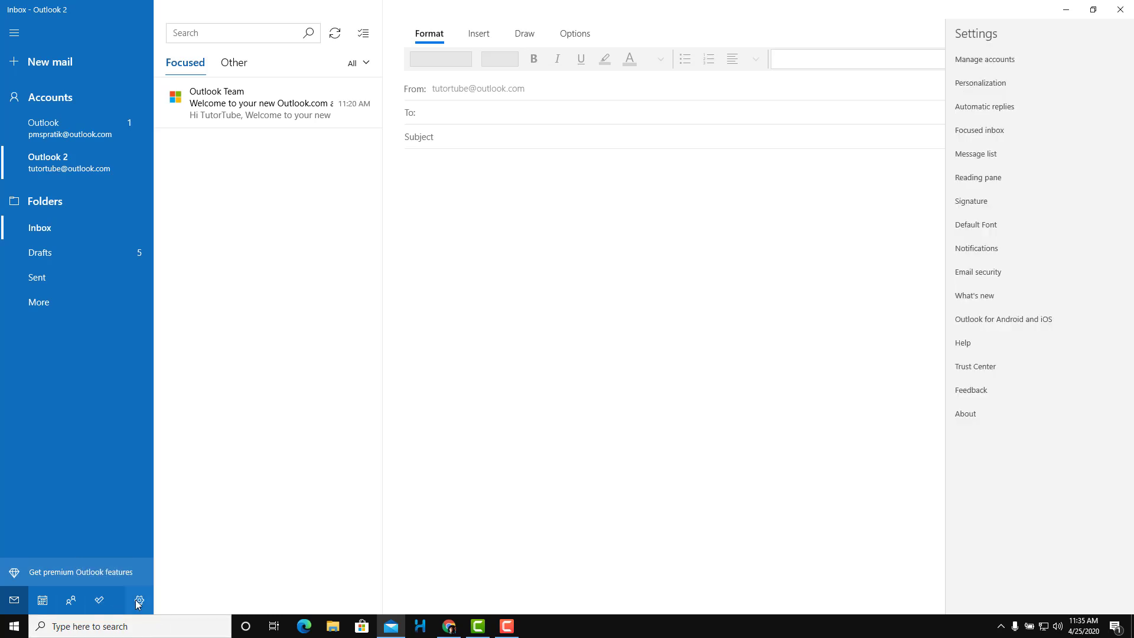
In Personalization, set a red accent colour and the plain pink background, then return to Settings
click(982, 89)
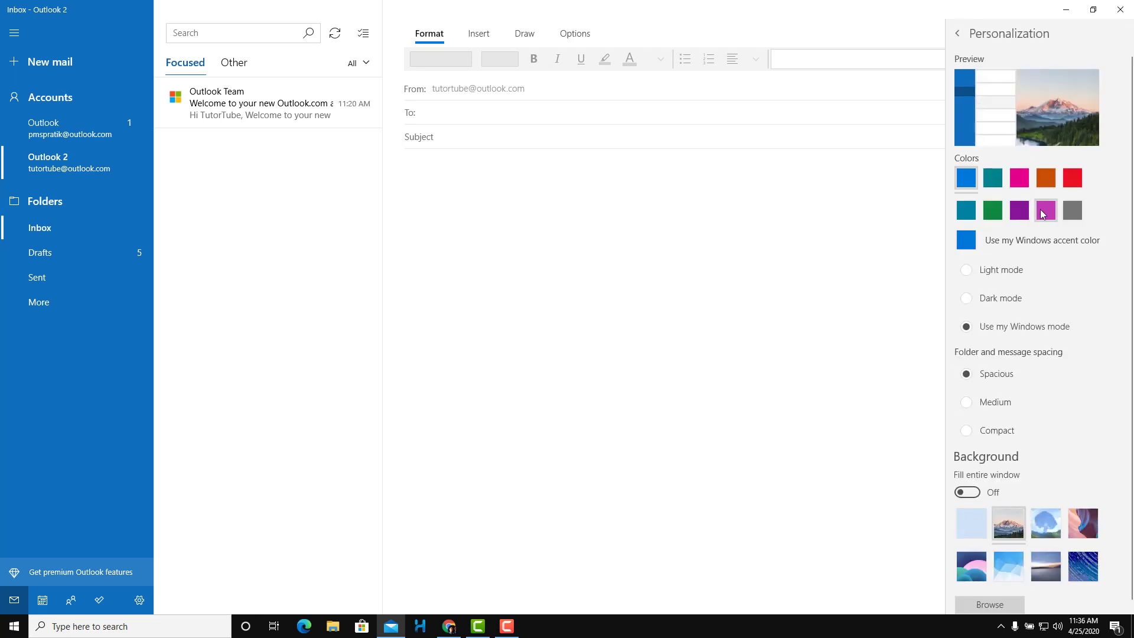
click(1020, 180)
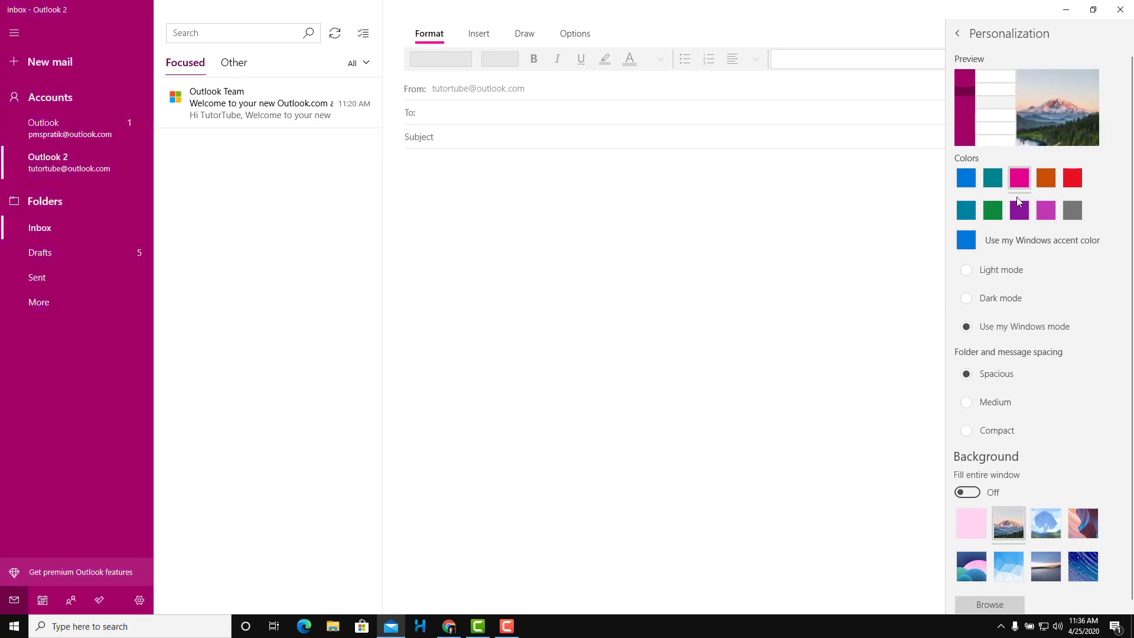
click(1070, 186)
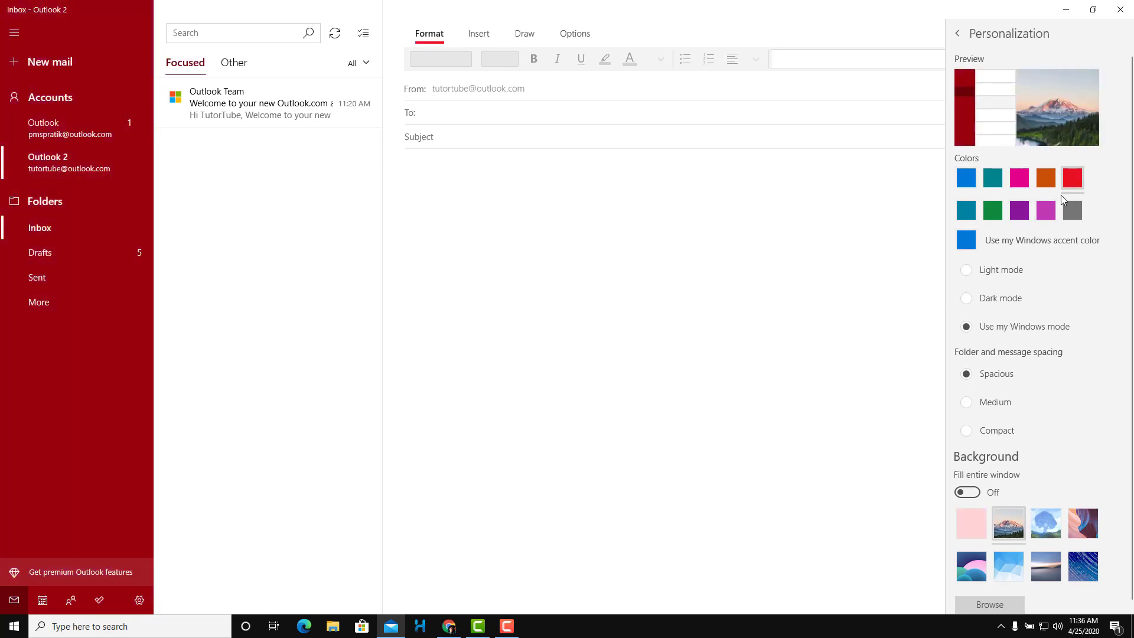
click(979, 523)
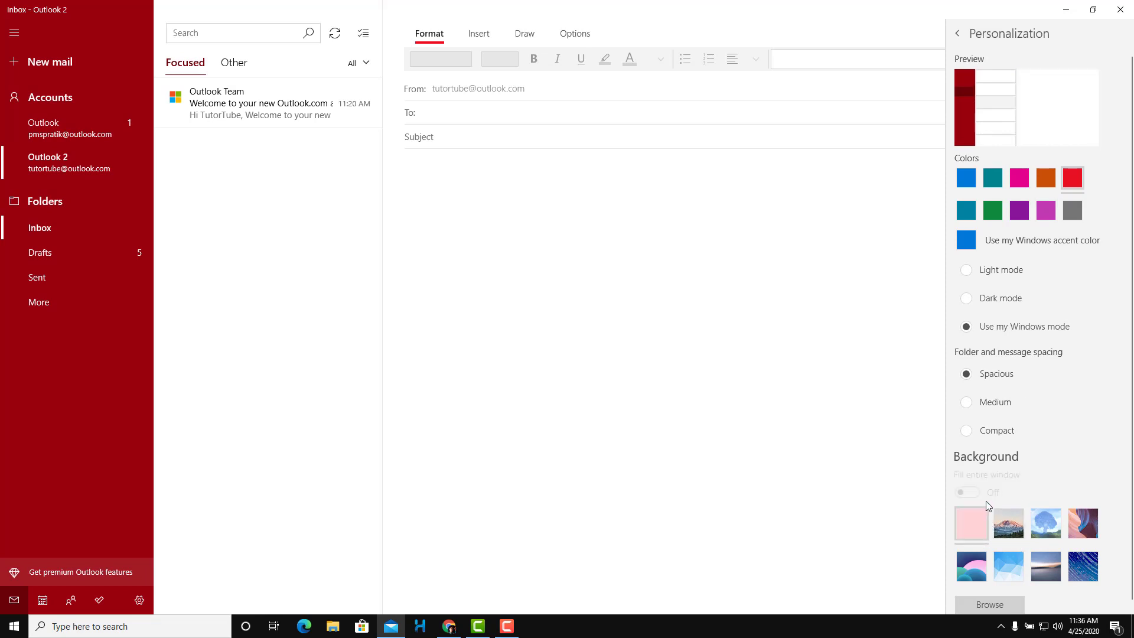
click(958, 36)
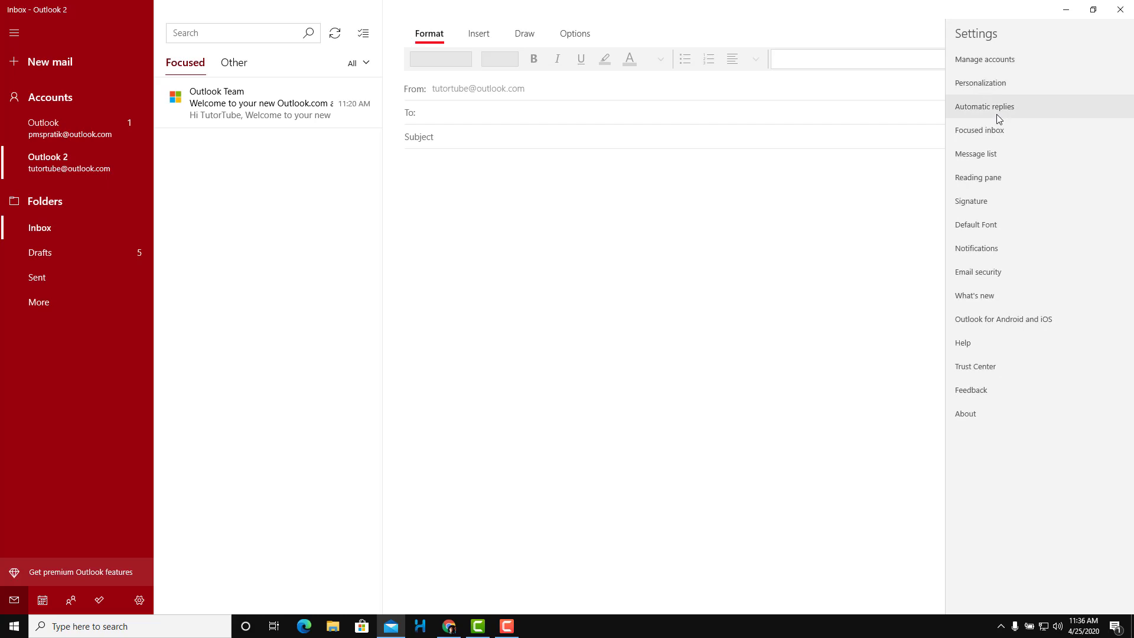
Review the Automatic replies, Focused inbox and Message list settings, then dismiss the Settings pane
click(1011, 113)
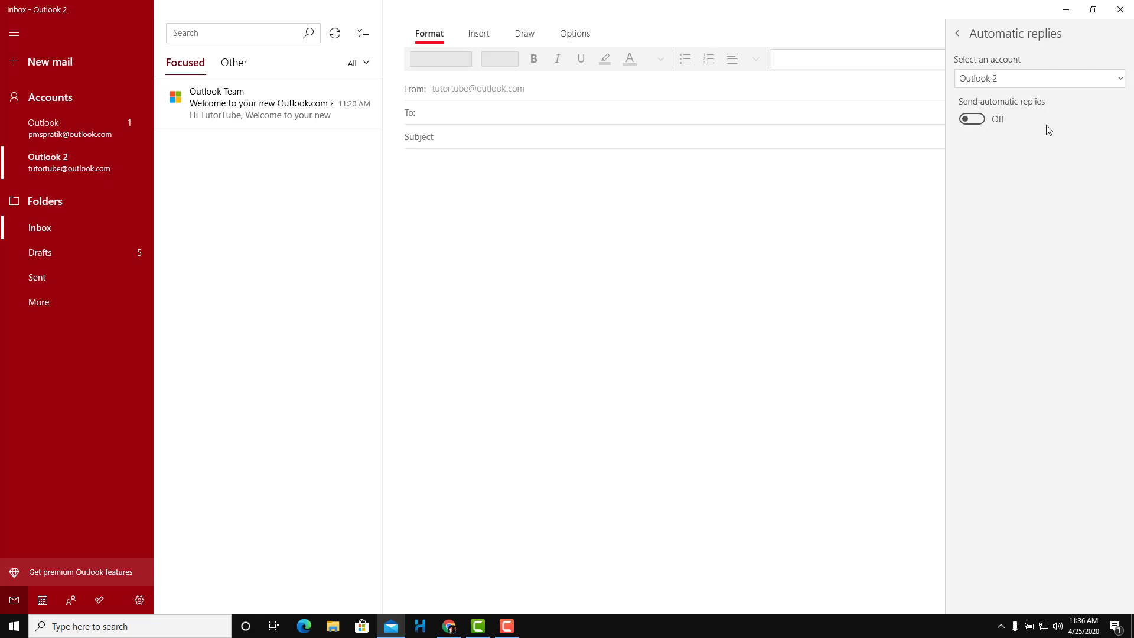
click(959, 34)
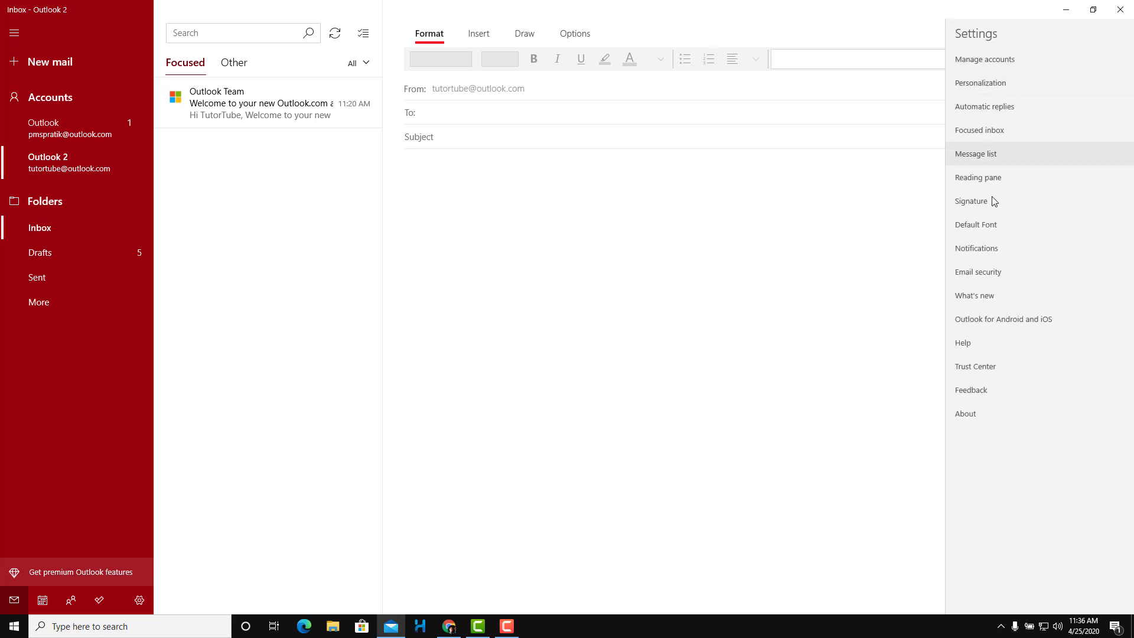
click(996, 138)
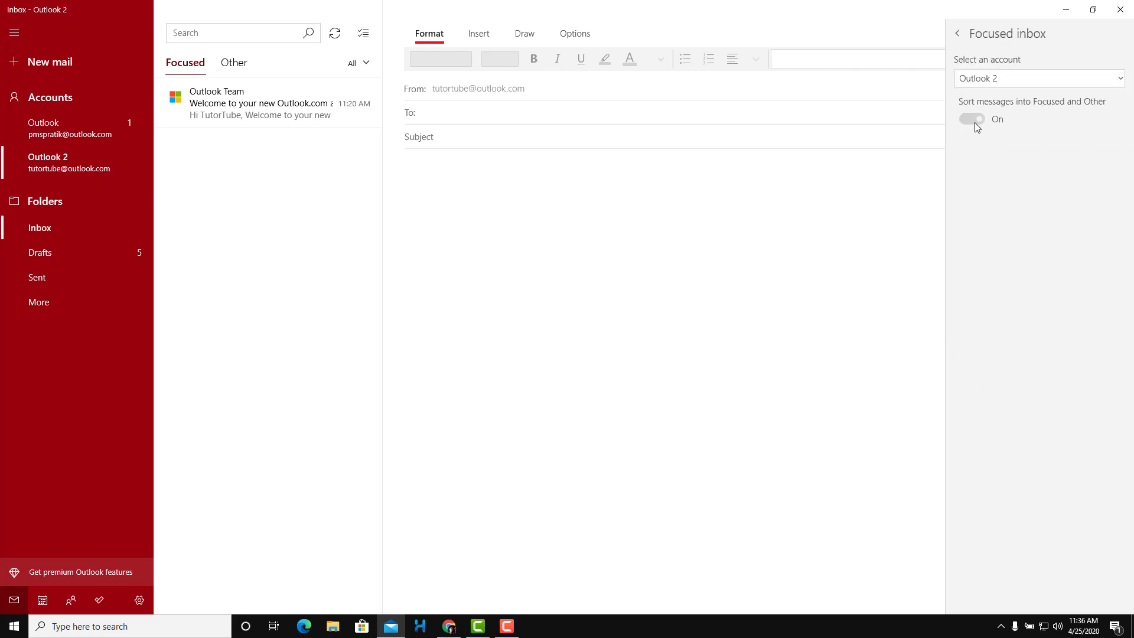
click(959, 35)
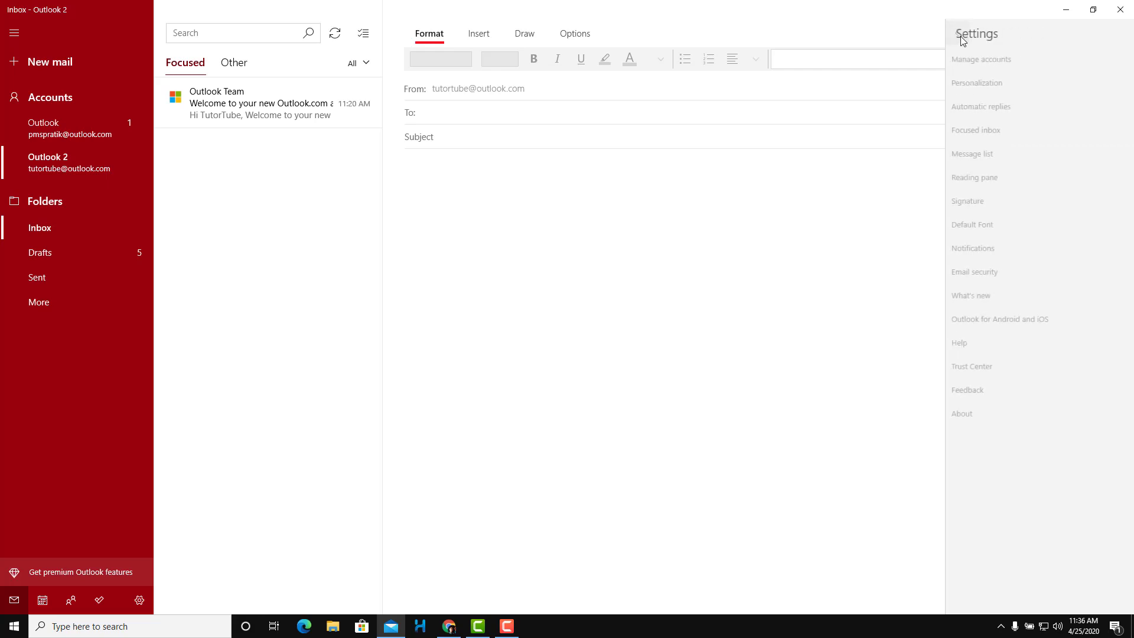
click(984, 154)
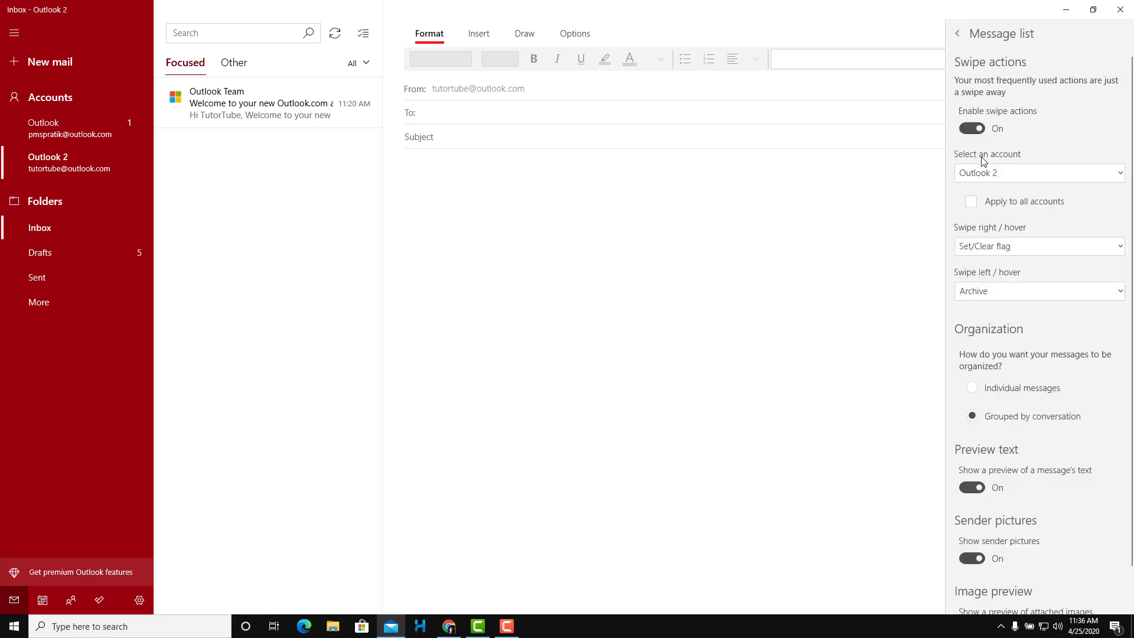
click(958, 34)
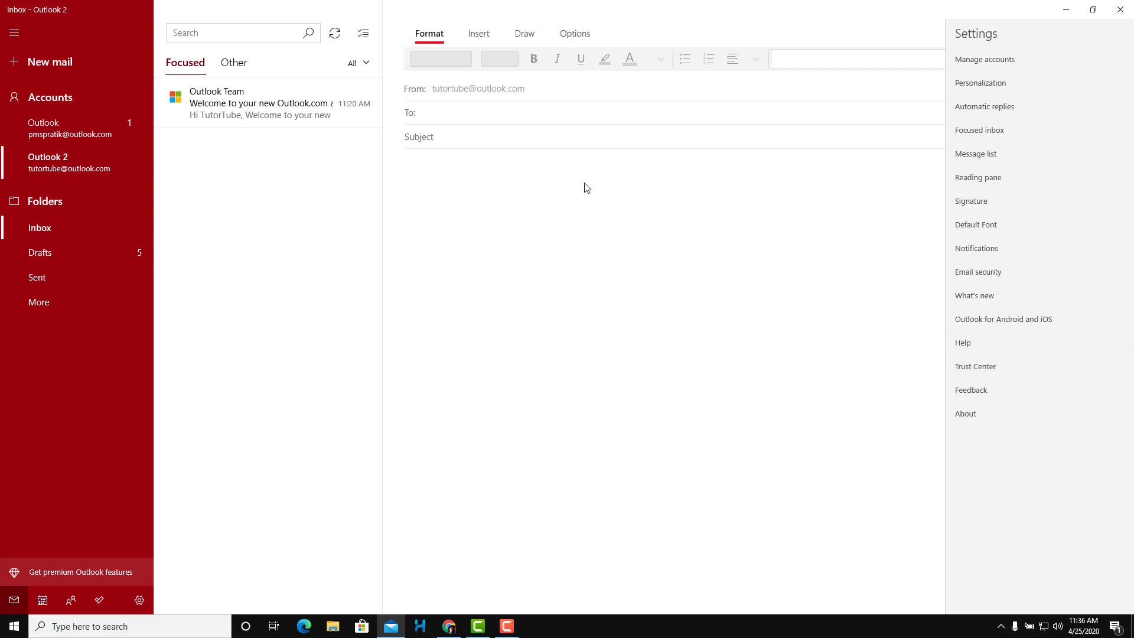
click(93, 158)
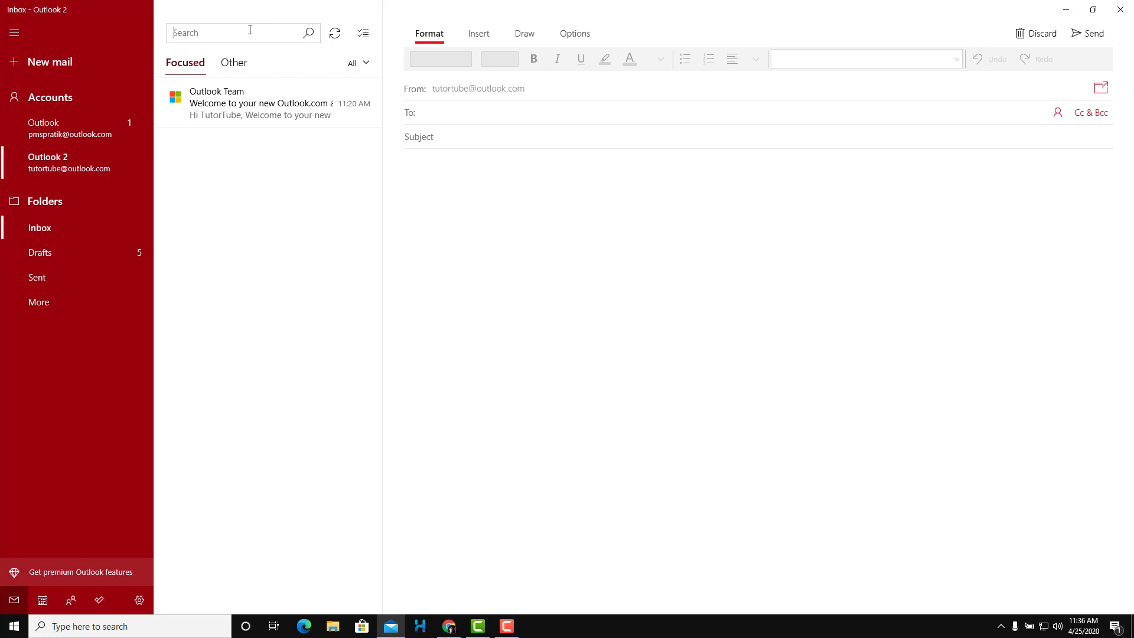
Search all folders for 'outlook', returning three matching messages
text(outlook)
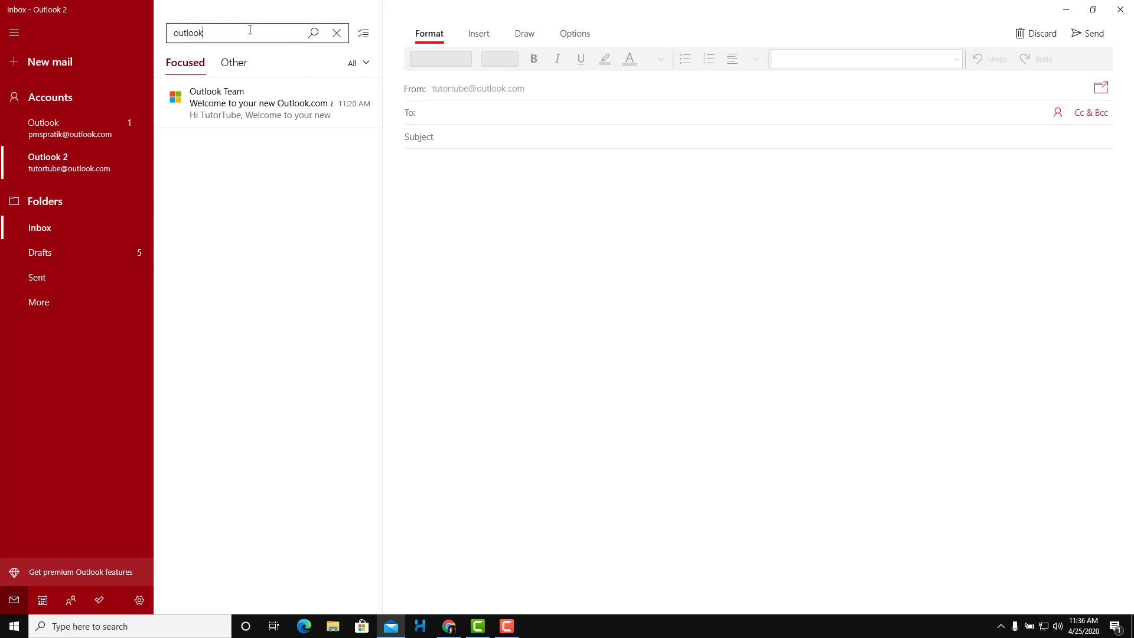
key(Return)
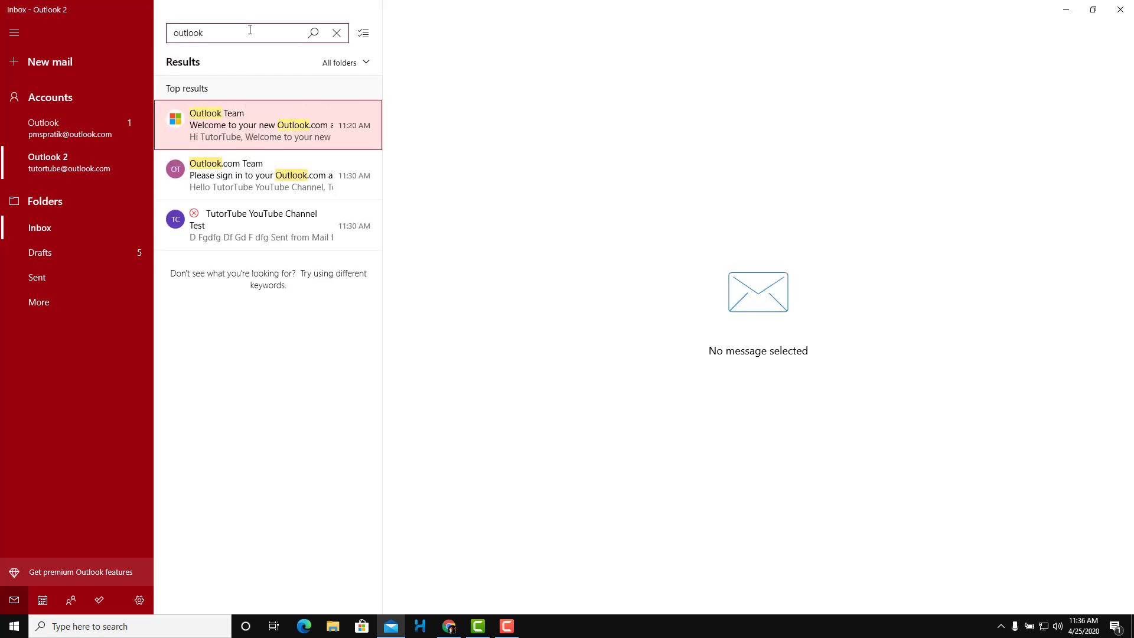